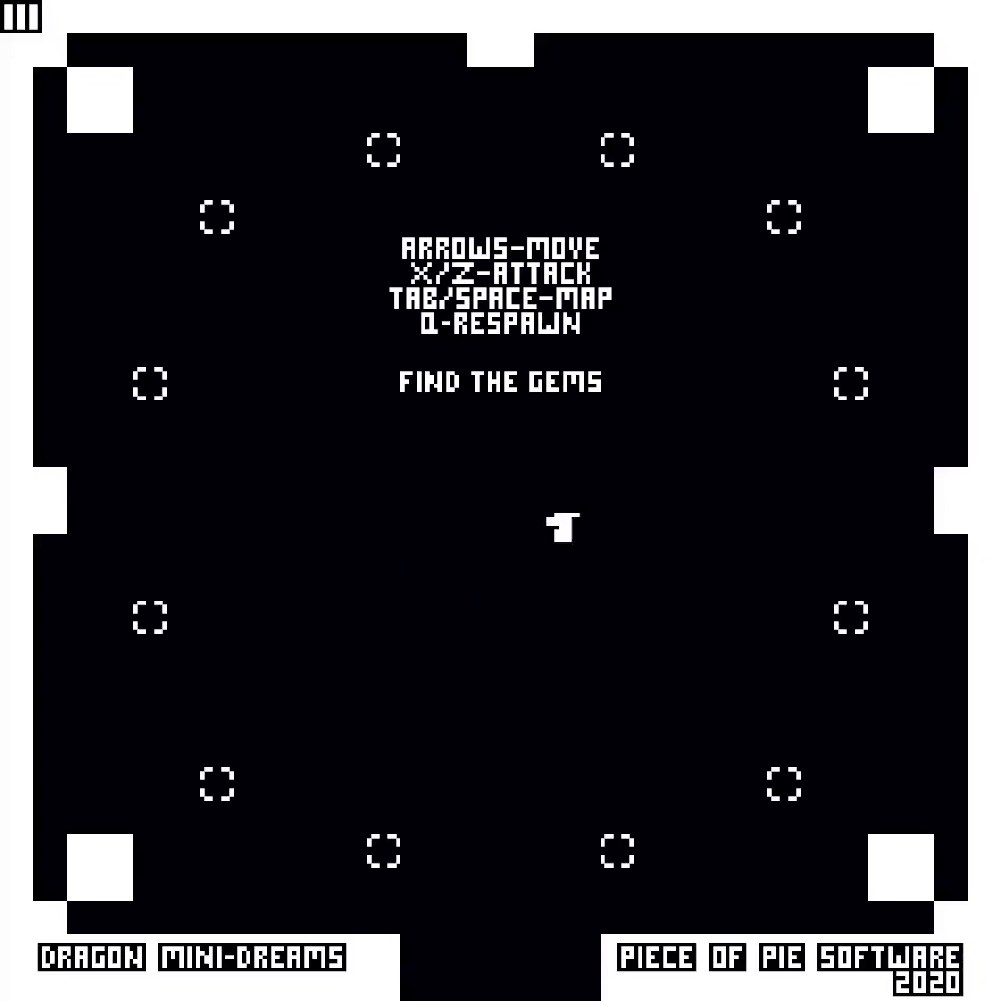
Step: Walk the dragon left across the starting room while checking the map and gem tally
key(Left)
key(Left)
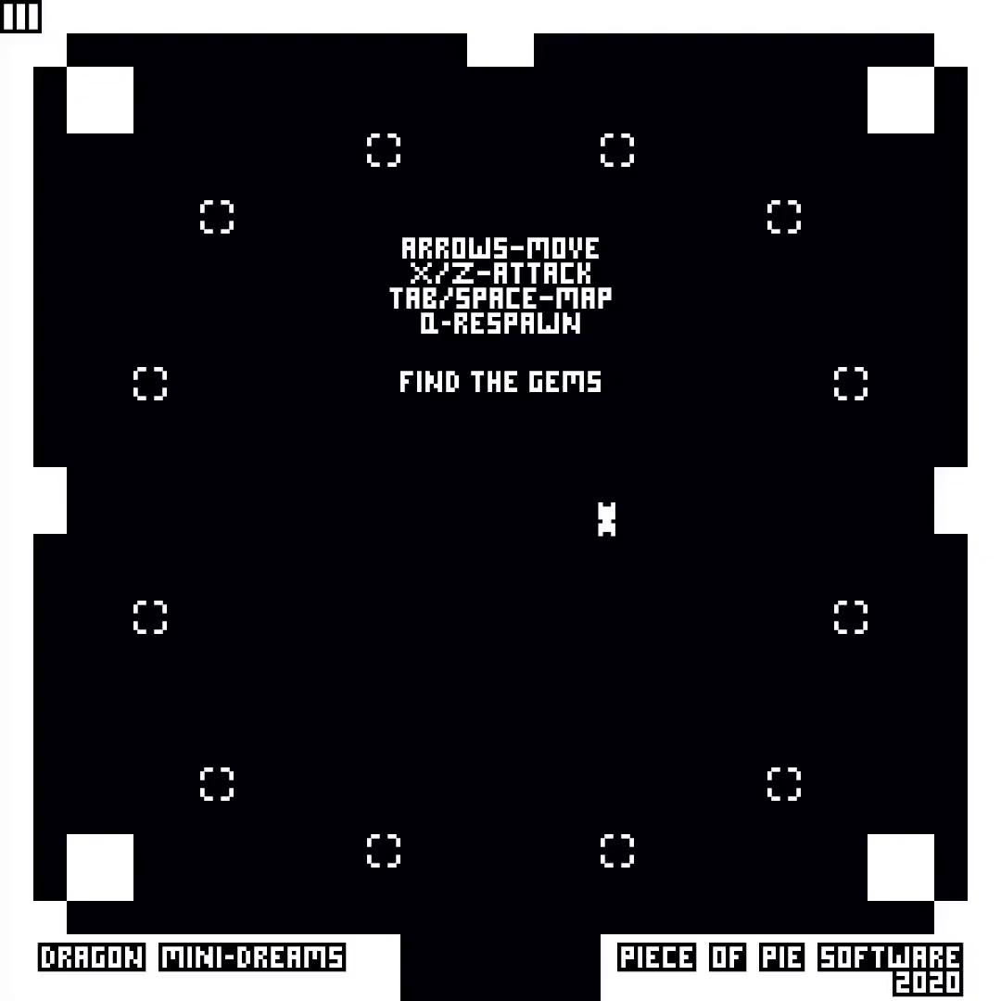
key(Tab)
key(Left)
key(Left)
key(Left)
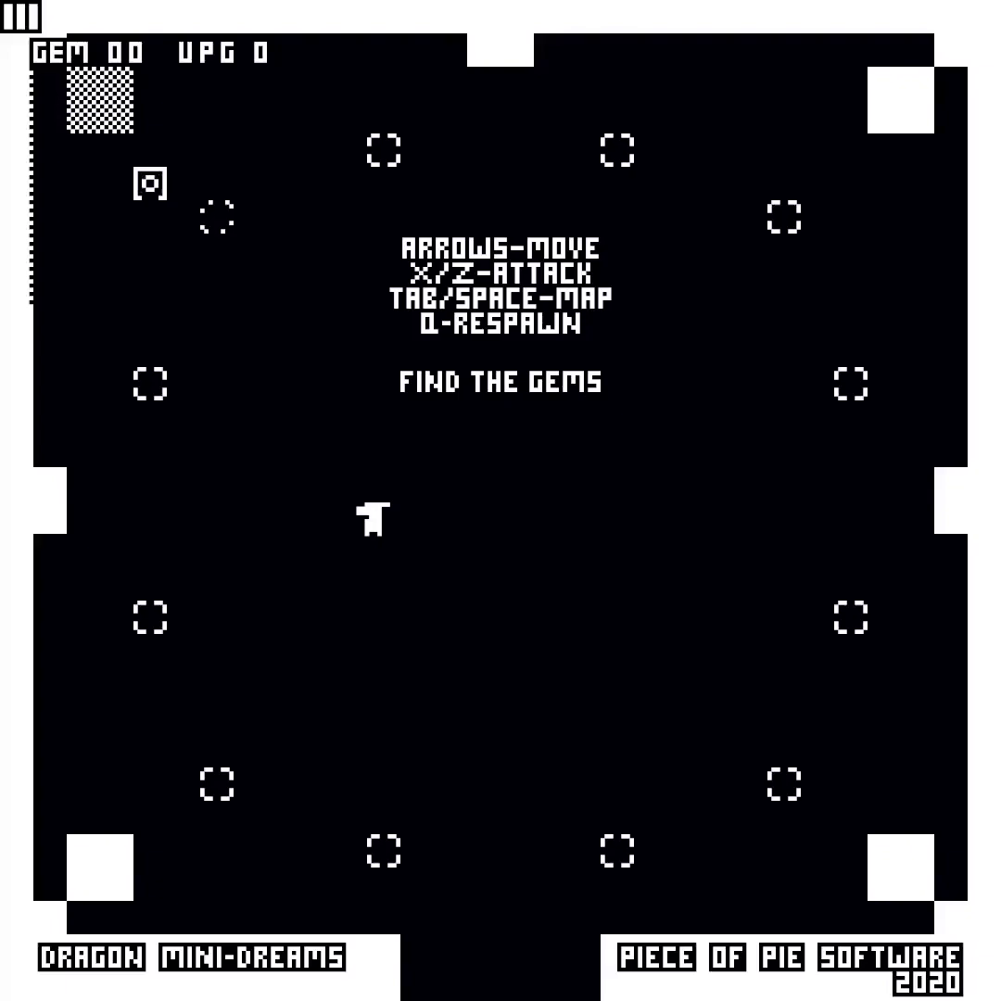
key(Tab)
Step: Walk back right across the room, glancing at the map, then respawn with Q
key(Right)
key(Tab)
key(Tab)
key(Right)
key(Right)
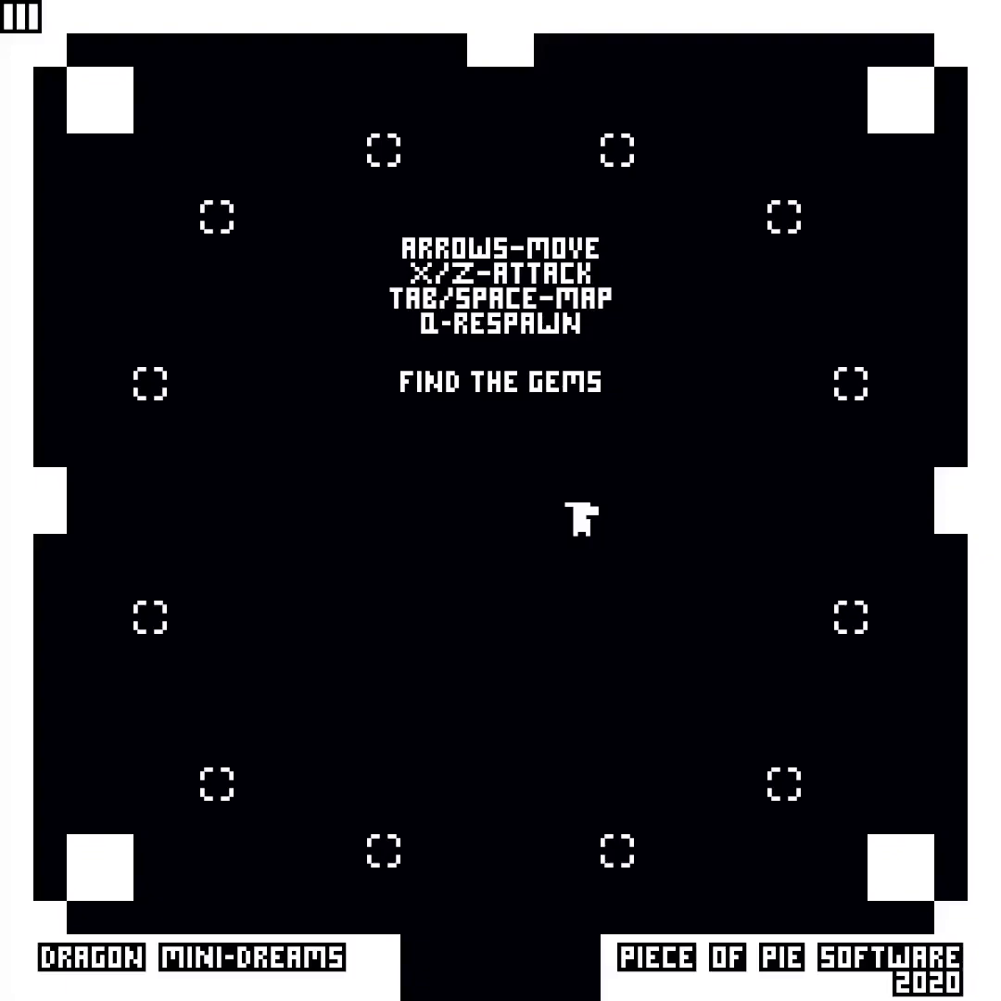
key(q)
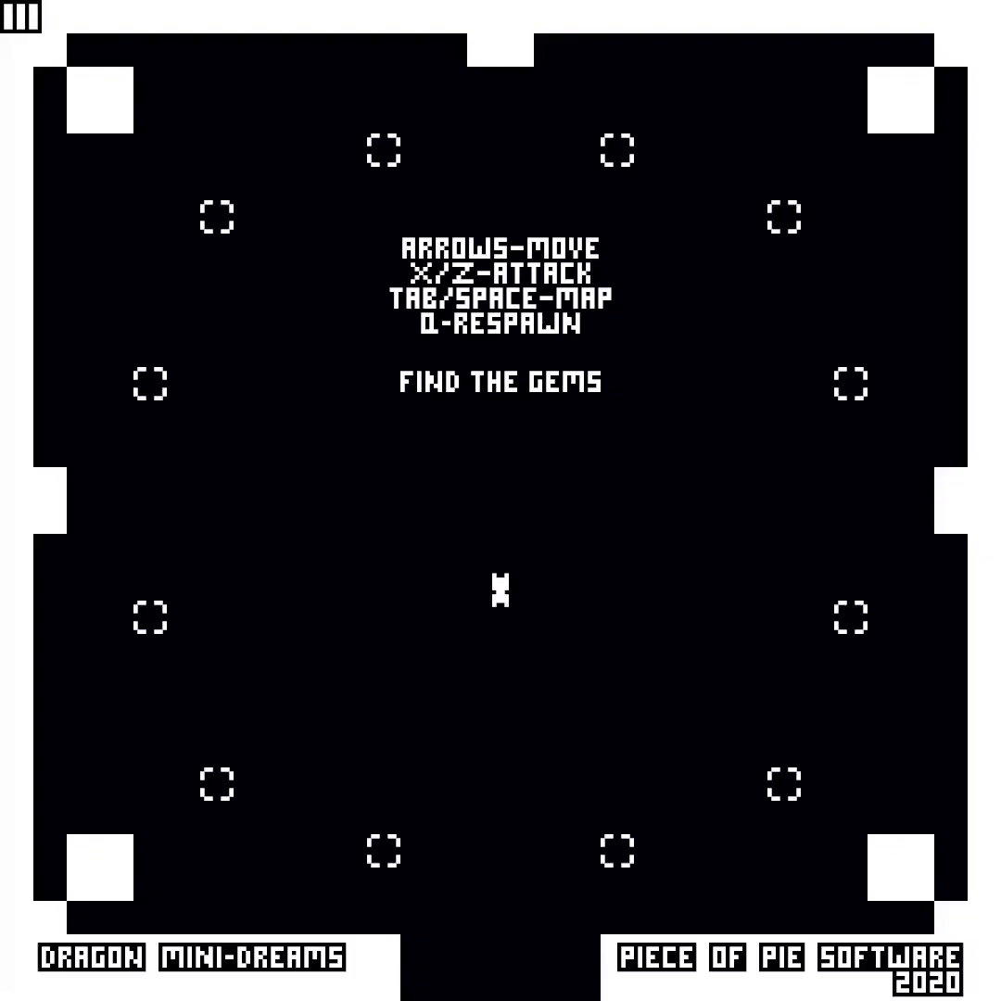
Step: Go through the bottom doorway and follow the right corridor down toward the enemy
key(Down)
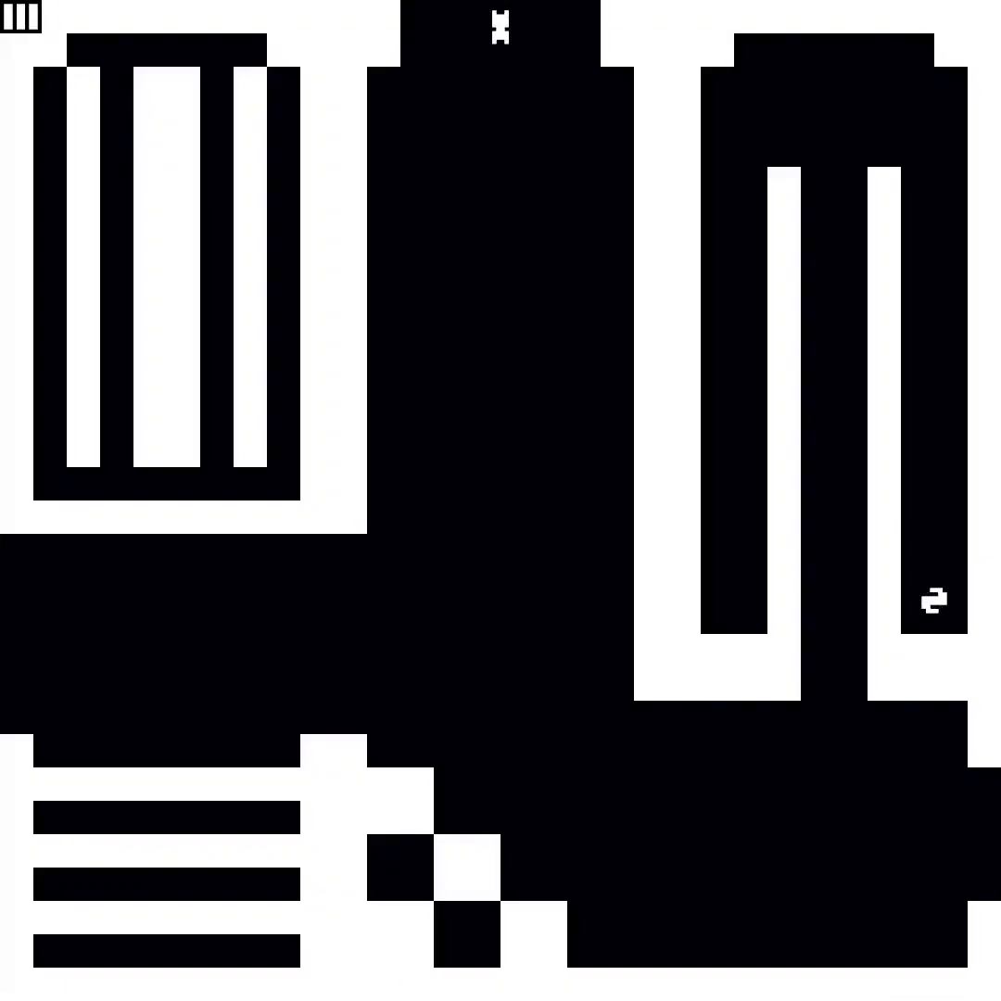
key(Down)
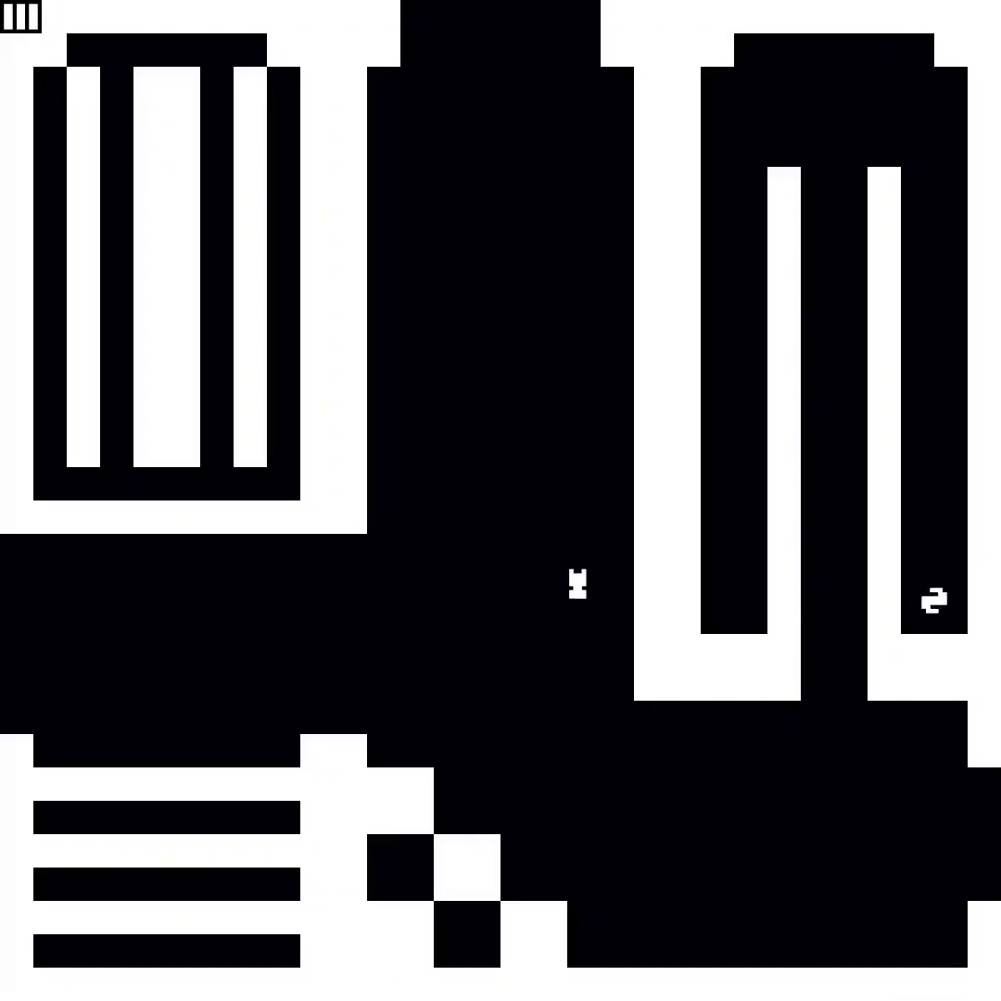
key(Right)
key(Up)
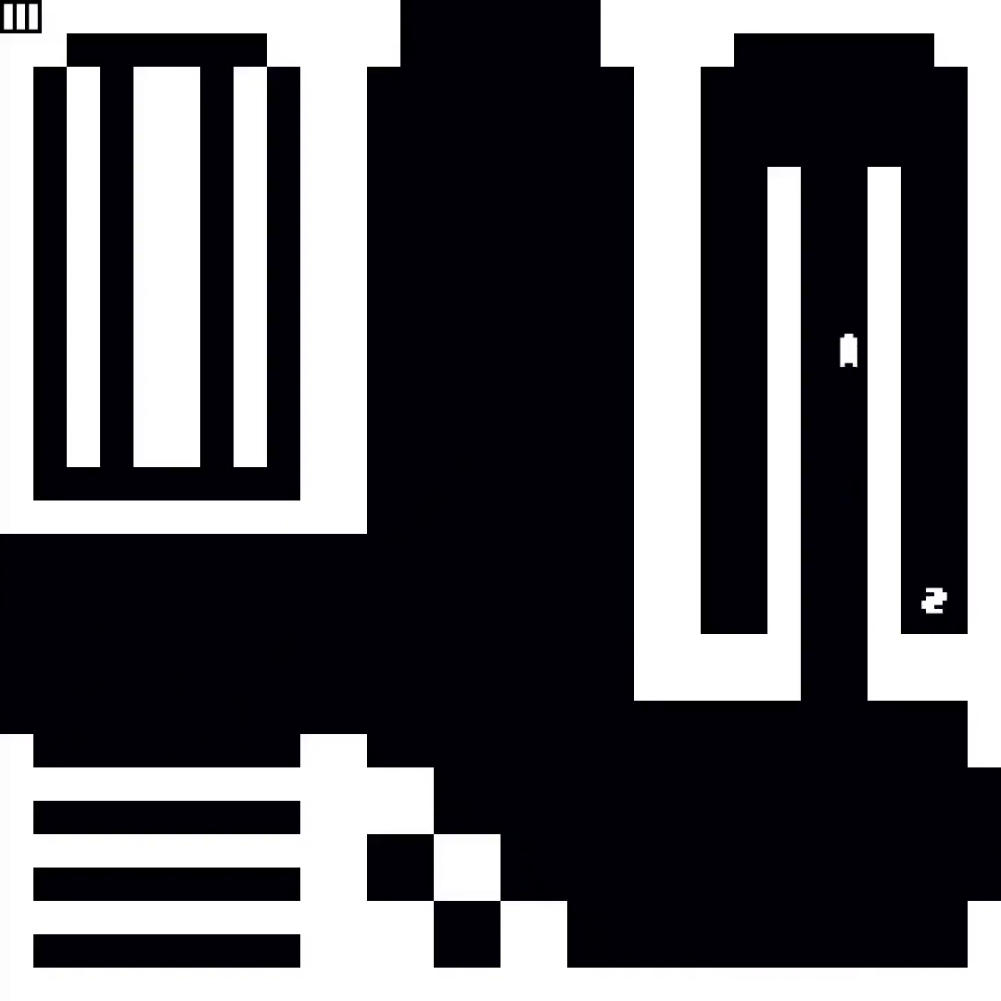
key(Right)
key(Down)
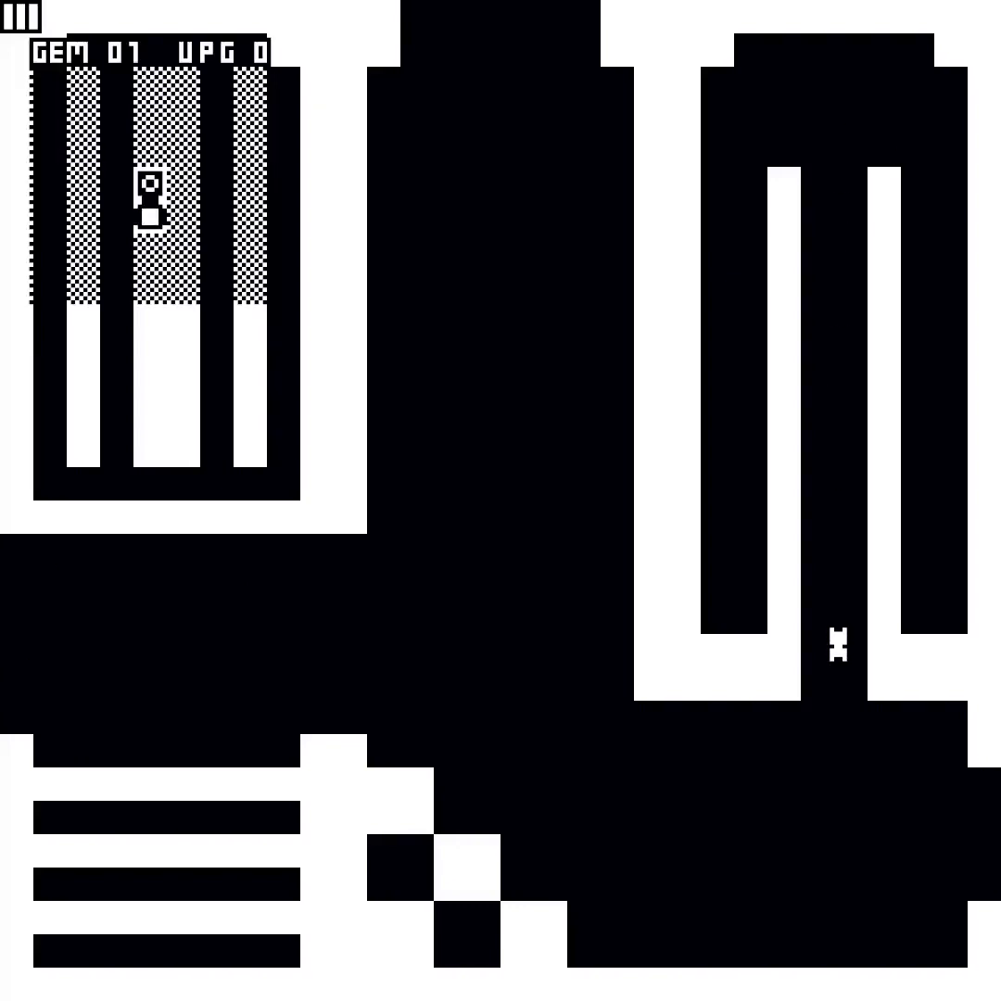
Step: Head back up and left along the black corridor
key(Left)
key(Left)
key(Up)
key(Left)
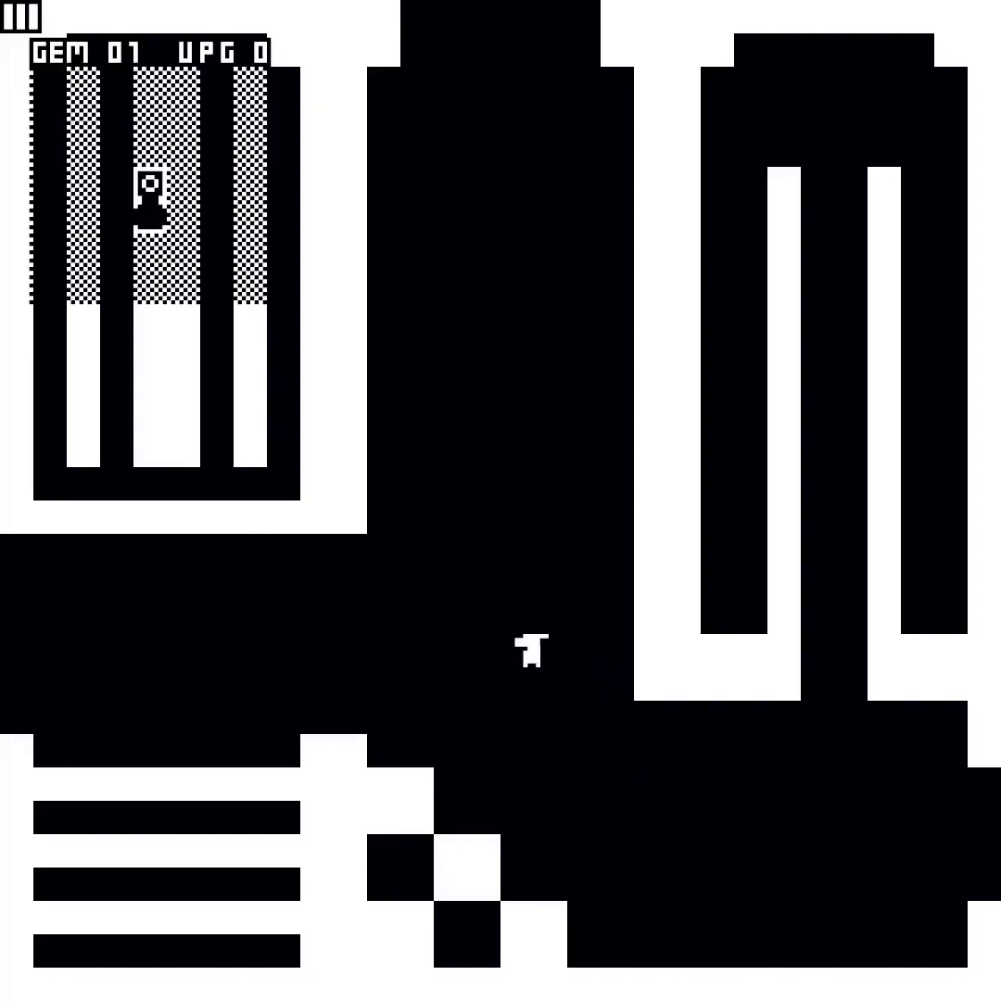
key(Left)
key(Left)
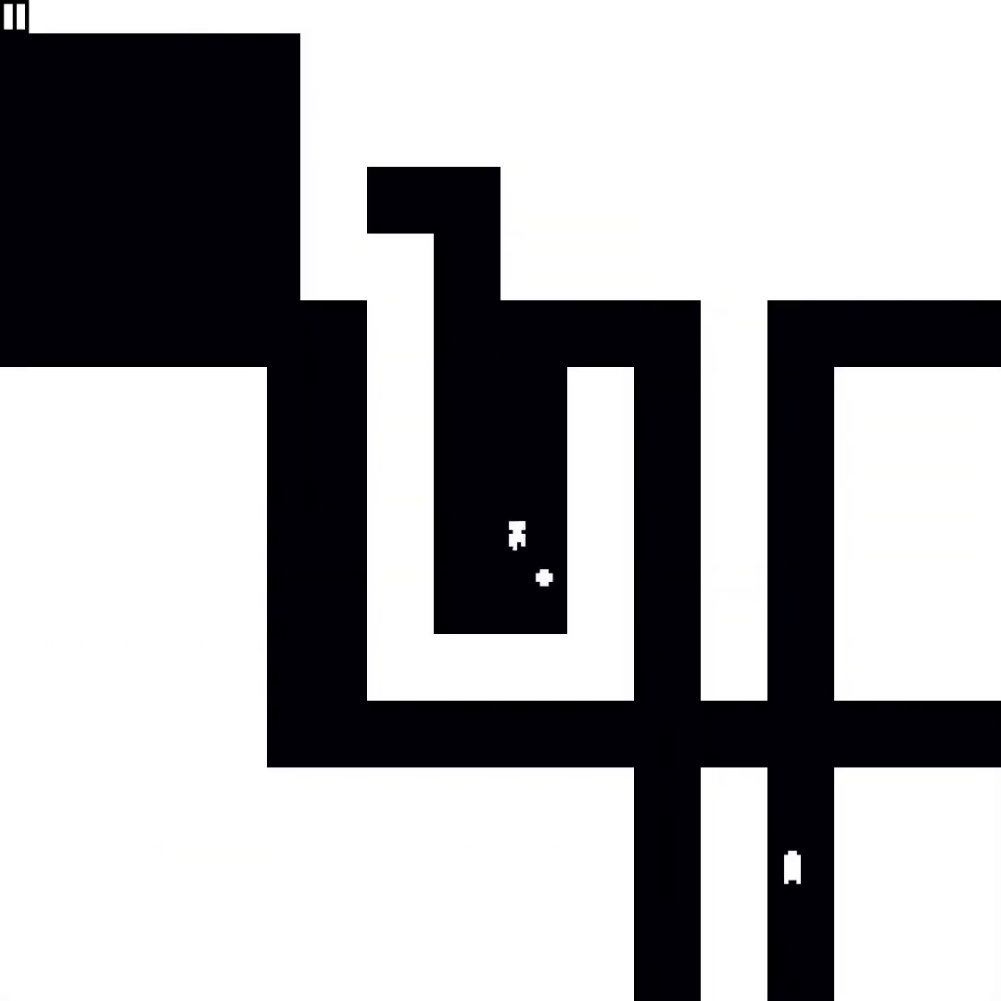
Step: Climb out of the maze into a new room and follow its bottom corridor left
key(Up)
key(Left)
key(Left)
key(Up)
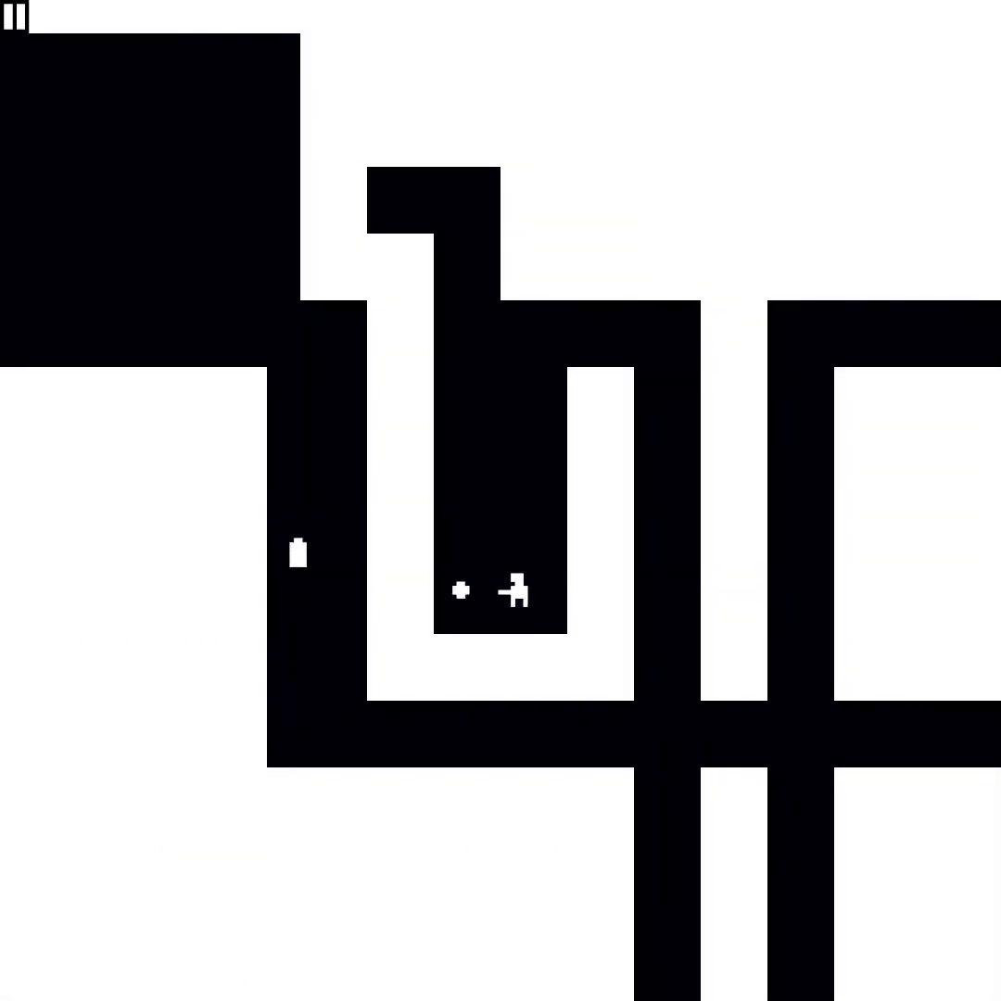
key(Up)
key(Up)
key(Up)
Step: Work left and down through the maze rooms to the bottom corridor
key(Left)
key(Left)
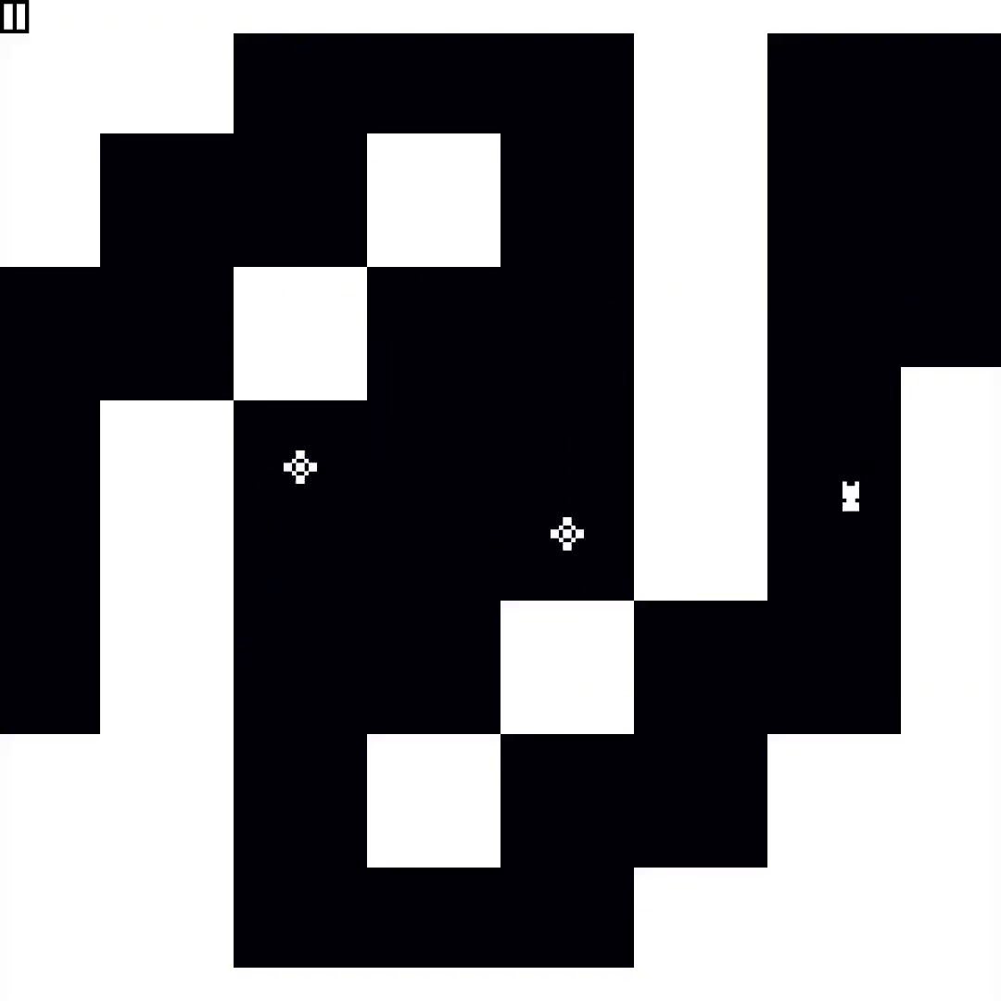
key(Down)
key(Left)
key(Down)
key(Left)
key(Down)
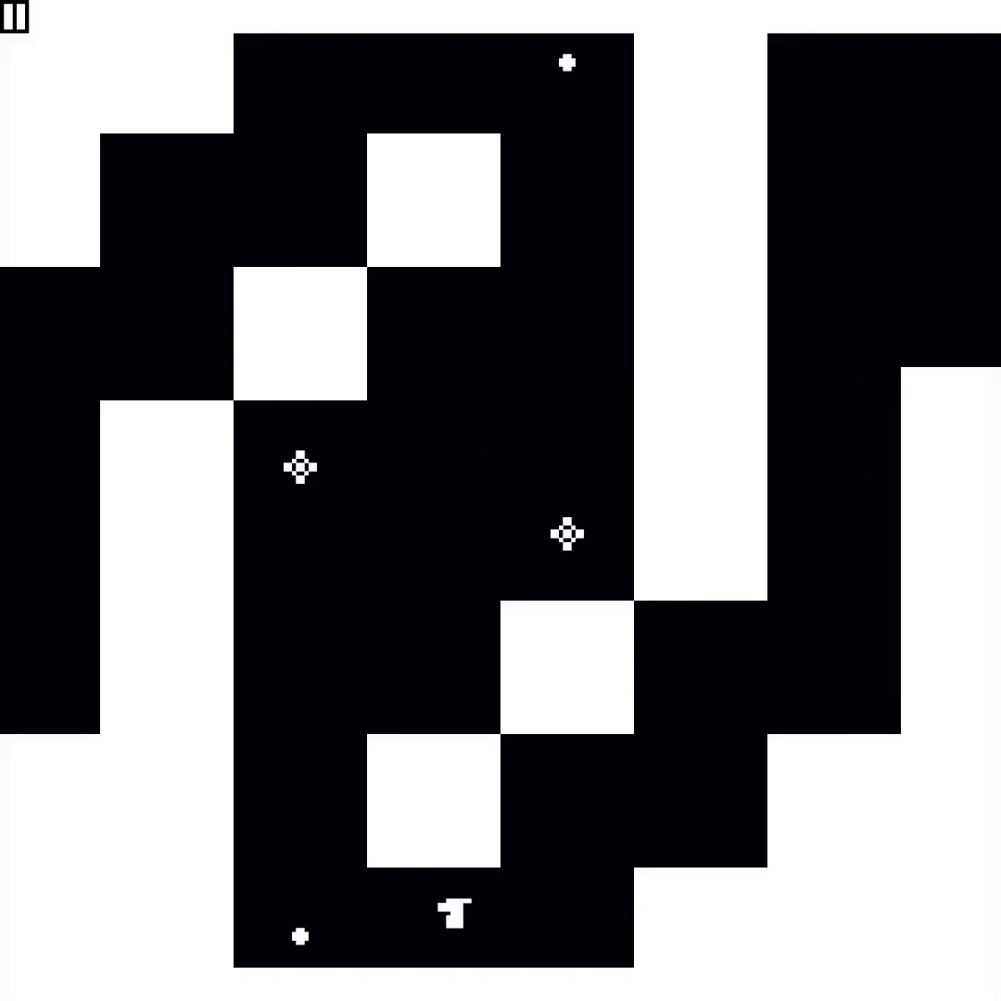
key(Left)
key(Up)
Step: Close in on the right and left turrets and destroy both
key(Up)
key(Up)
key(Right)
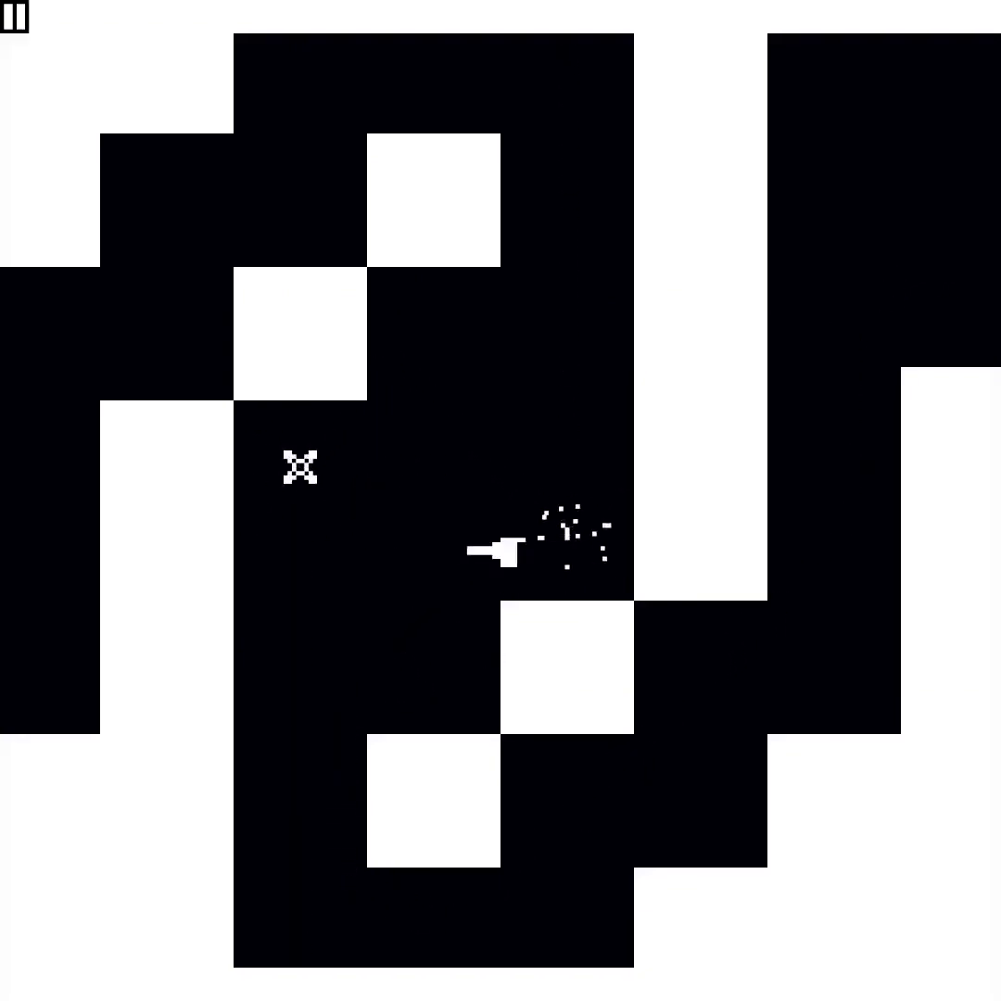
key(Right)
key(Left)
key(Left)
key(Up)
key(Right)
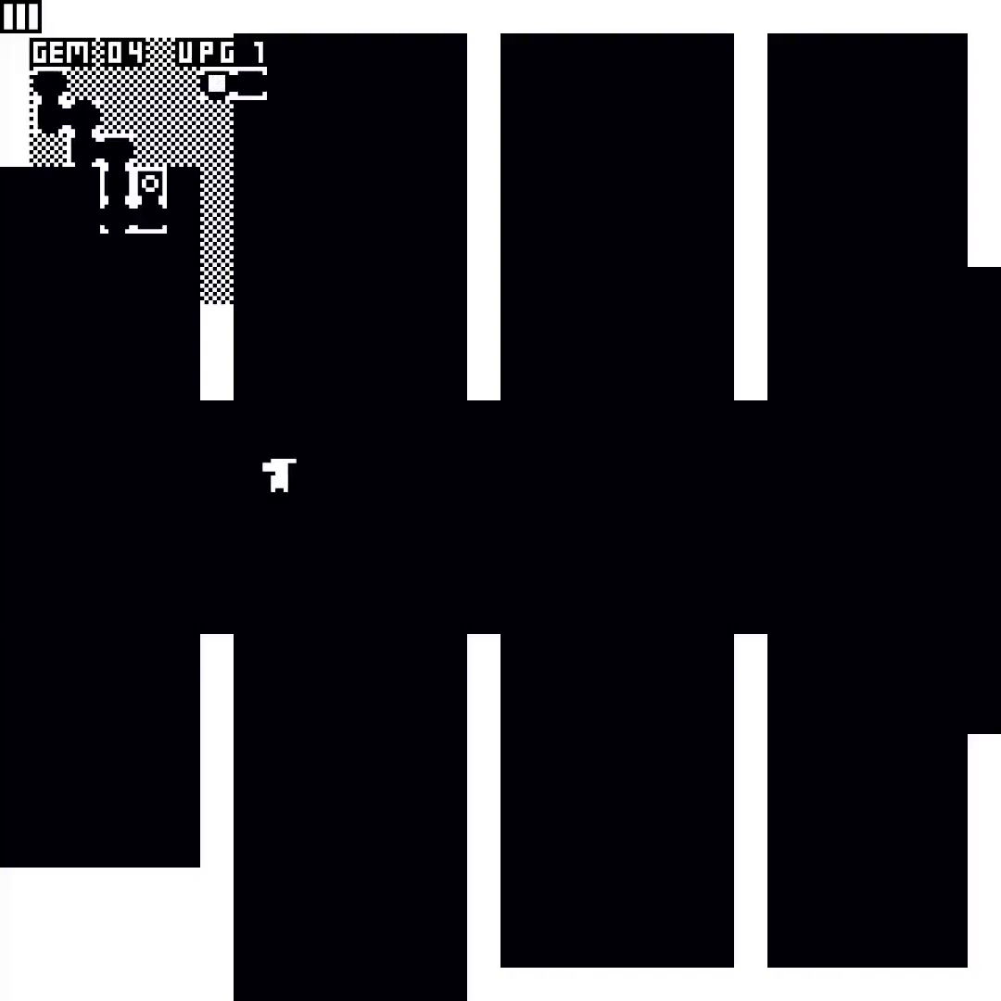
Step: Walk left across the room into the X turret room
key(Left)
key(Left)
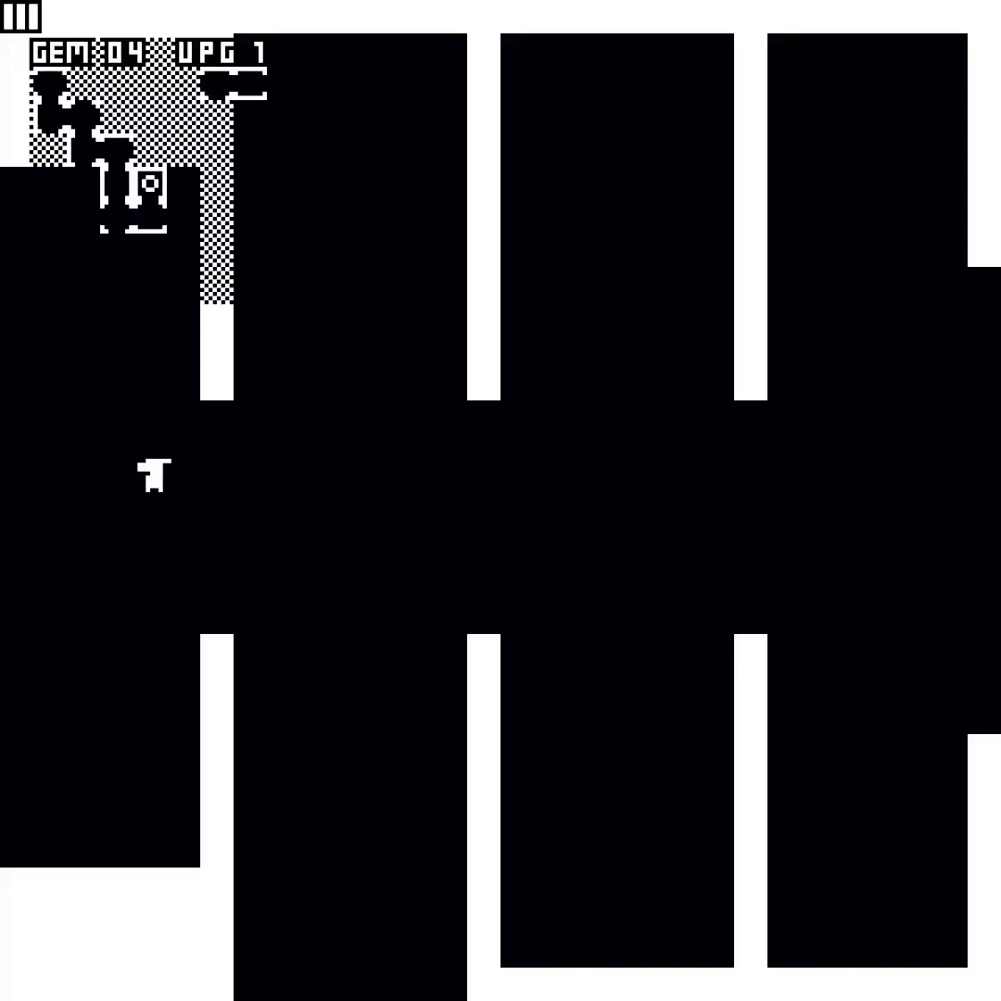
key(Left)
key(Left)
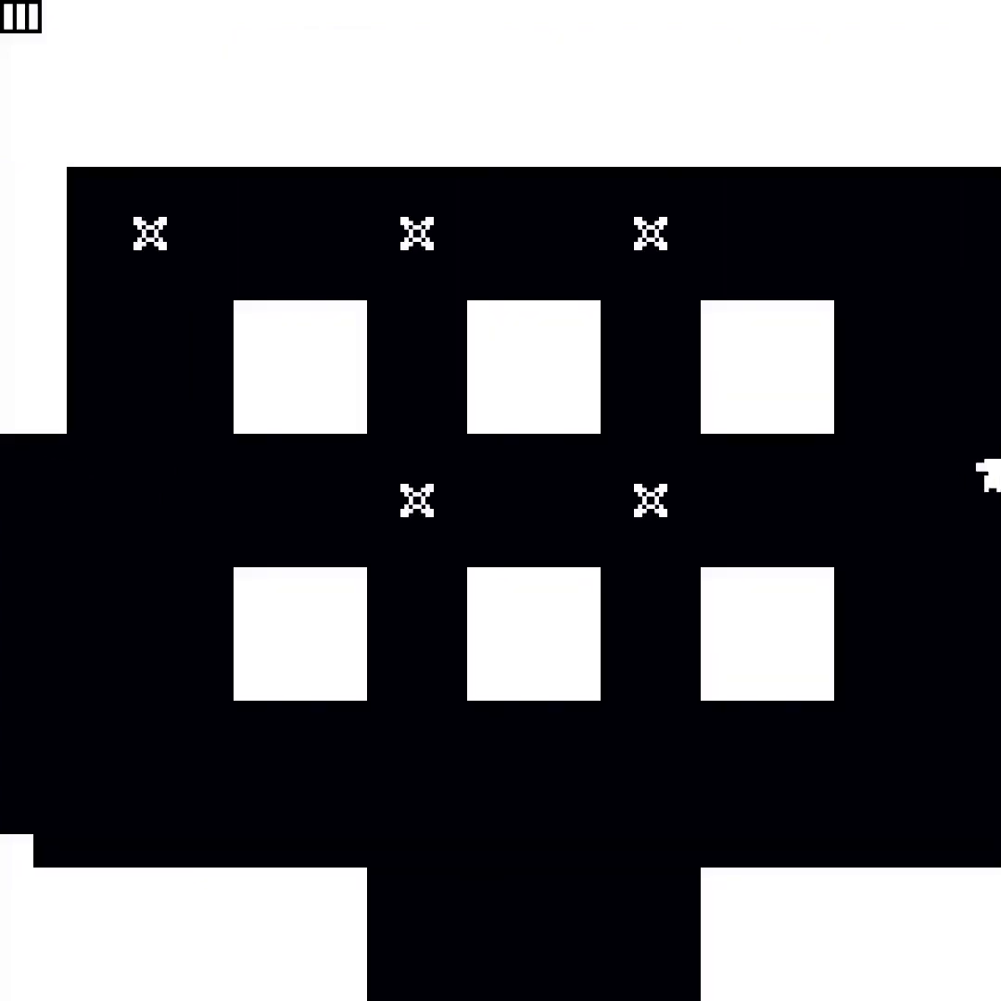
key(Left)
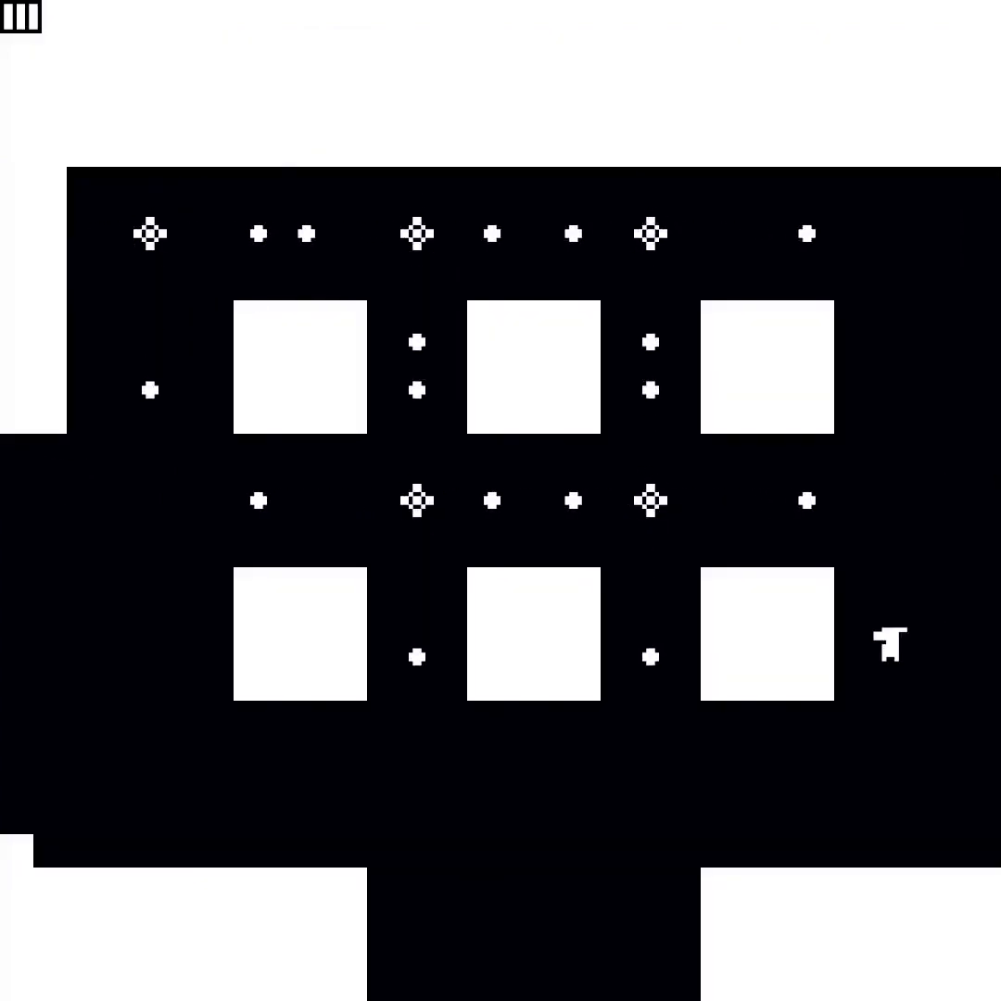
Step: Destroy the nearby X turret and clear the top-row turrets
key(Up)
key(Left)
key(Left)
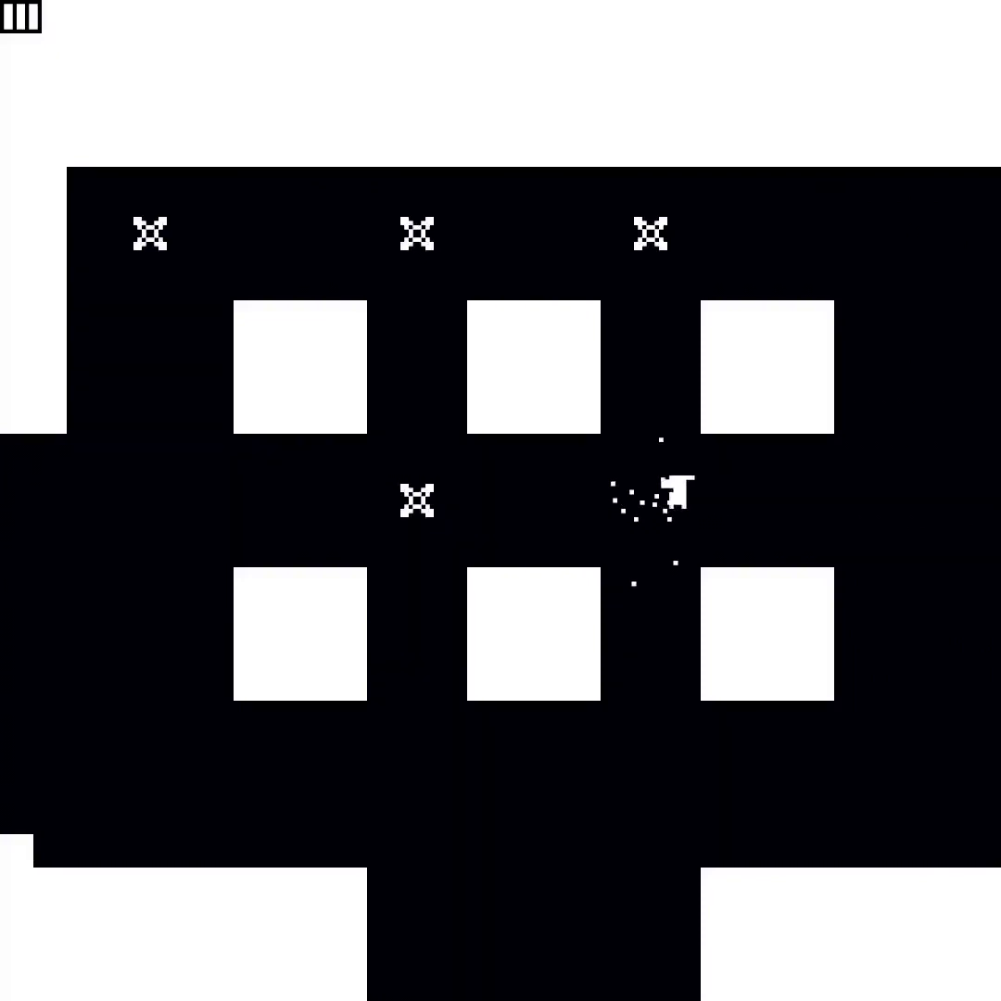
key(Left)
key(Left)
key(Left)
key(Up)
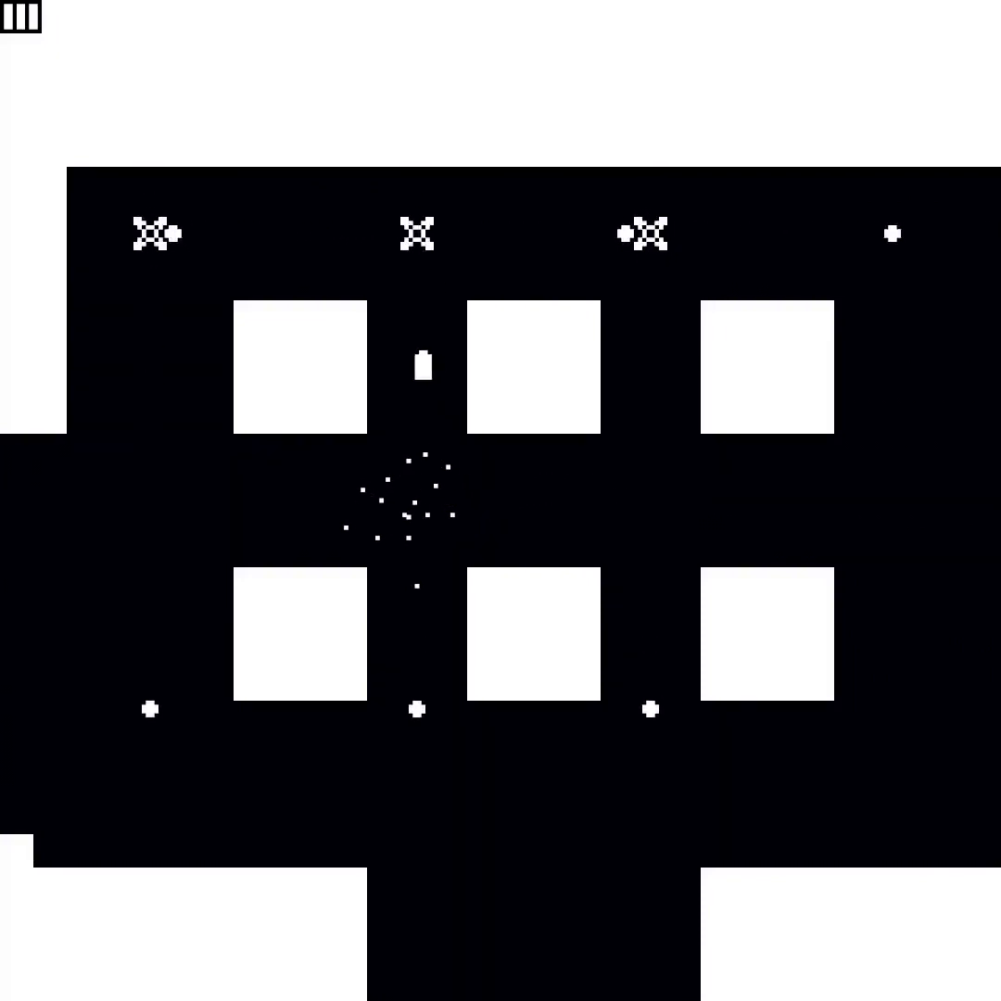
key(Up)
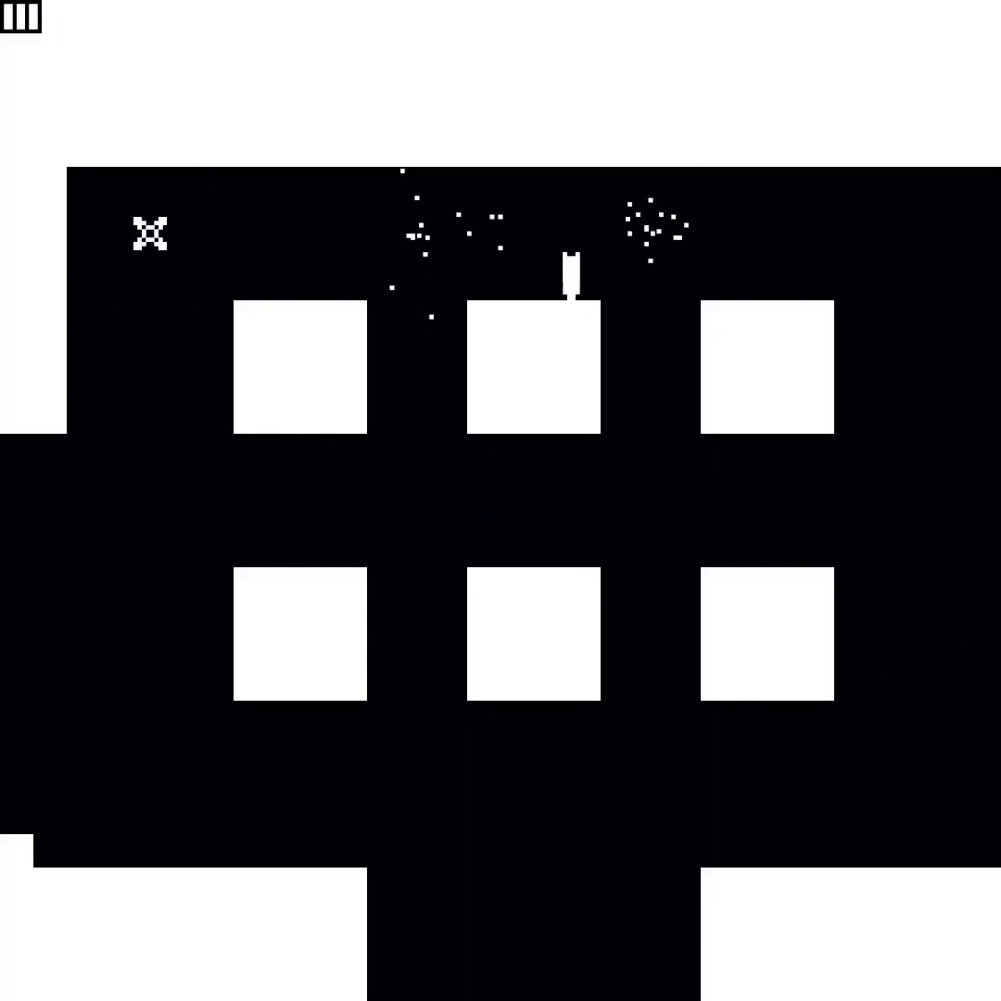
key(Left)
key(Left)
key(Left)
key(Left)
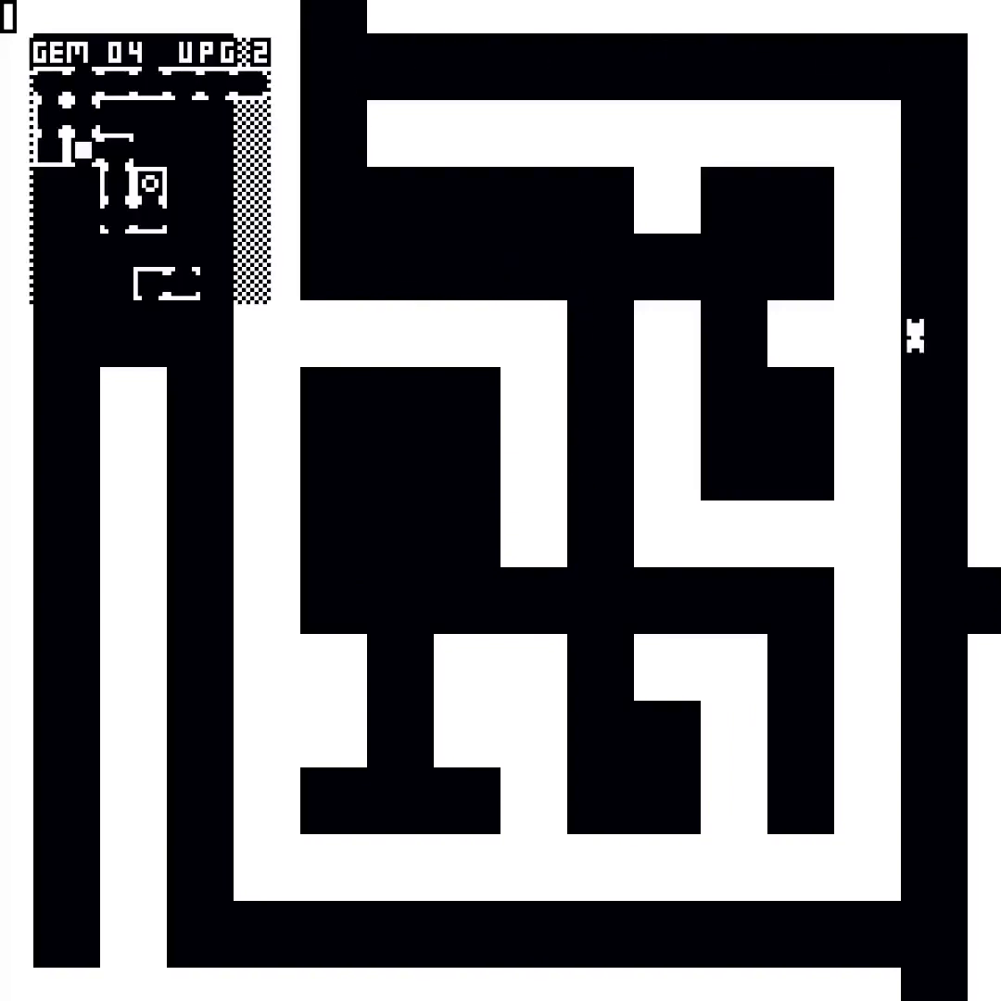
key(Down)
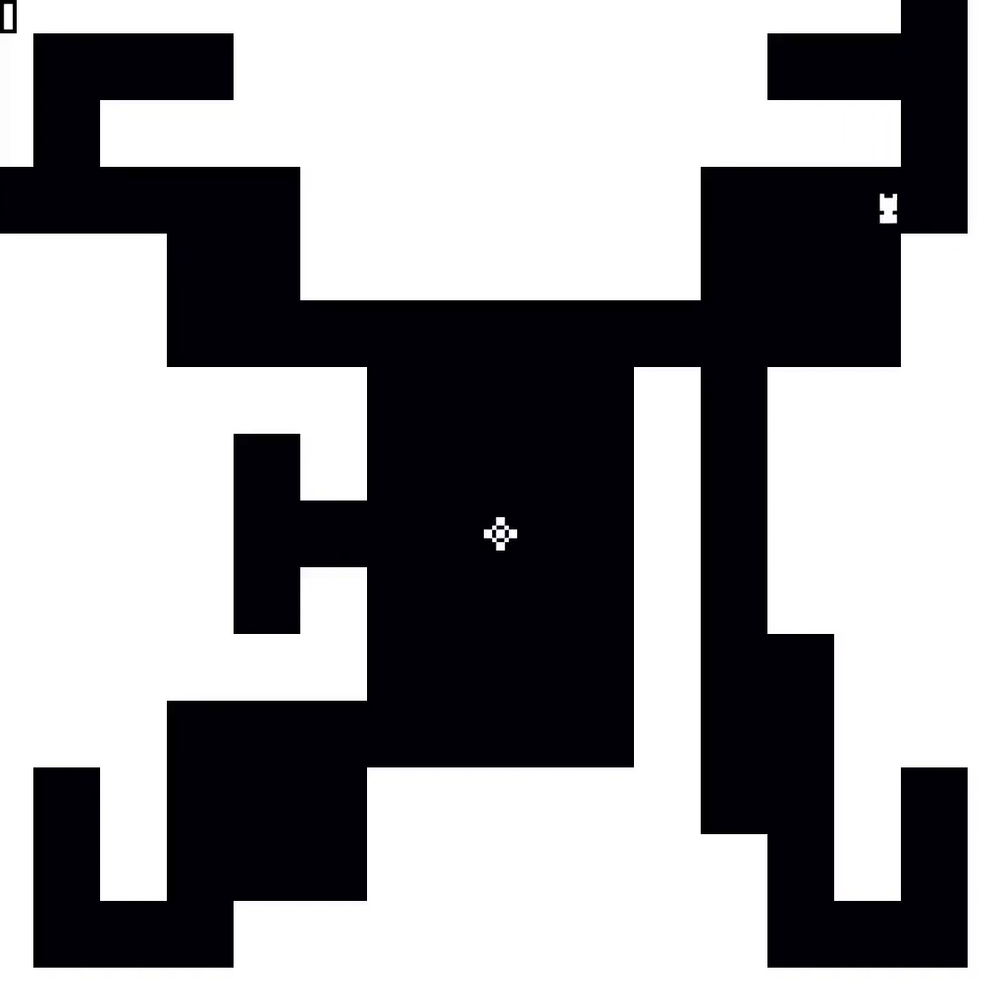
Step: Go down the right corridor and into the next maze level toward the start room
key(Left)
key(Left)
key(Left)
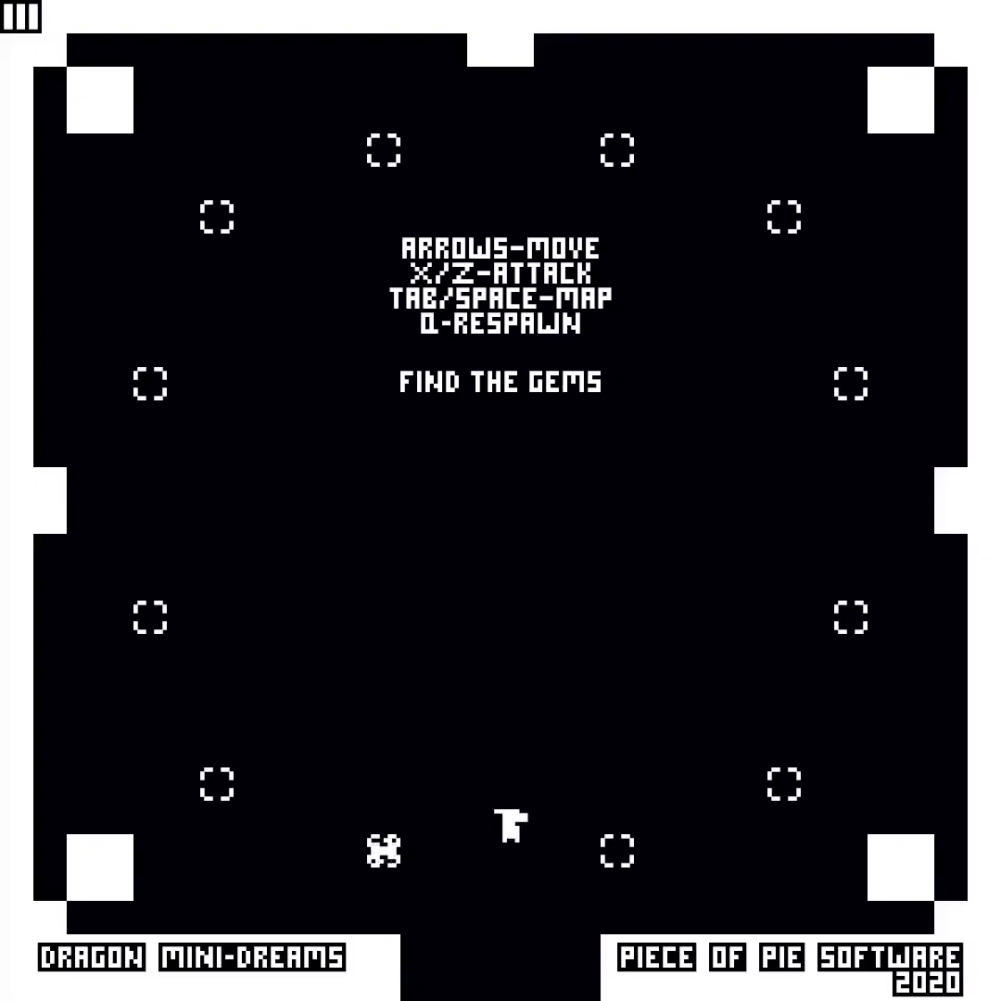
Step: Walk along the bottom to the gem ring and place gems in the right-side slots
key(Right)
key(Right)
key(Up)
key(Up)
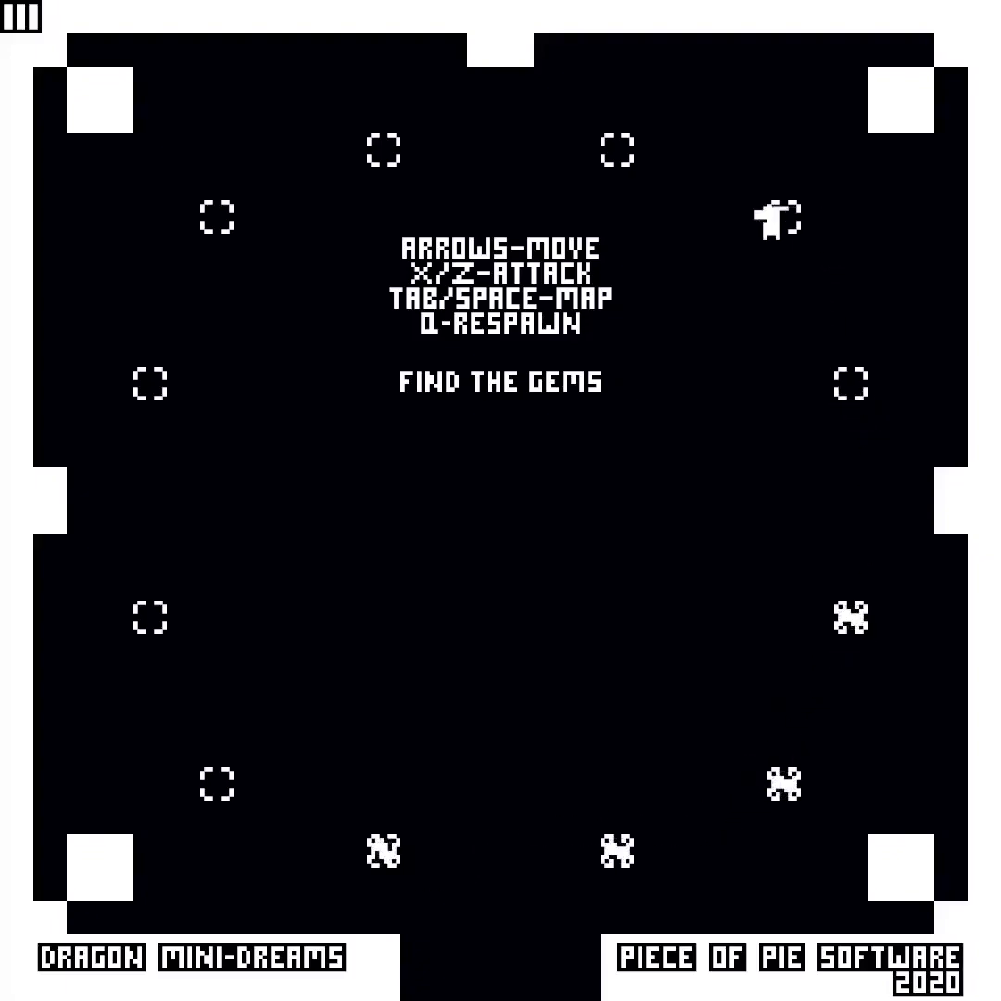
key(Down)
Step: Return to the room's centre and leave through the bottom doorway
key(Left)
key(Tab)
key(Tab)
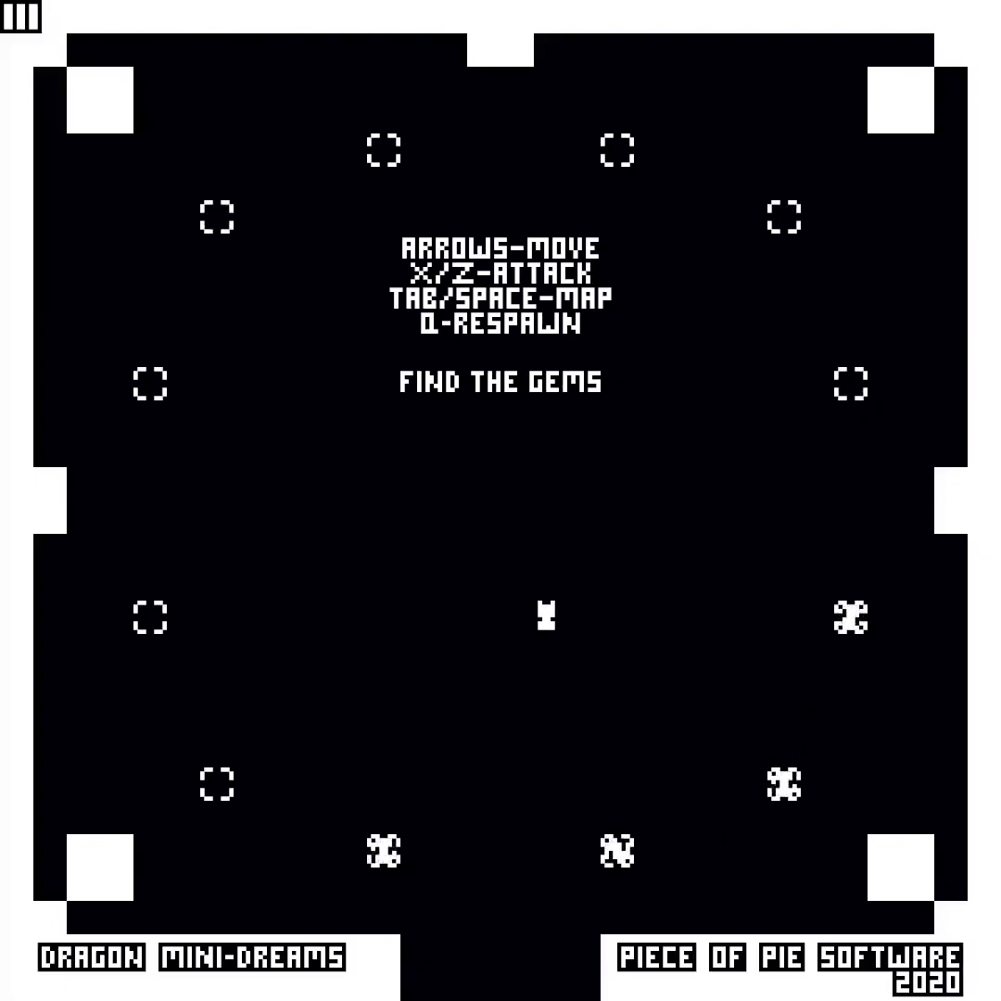
key(Down)
key(Down)
key(Down)
key(Down)
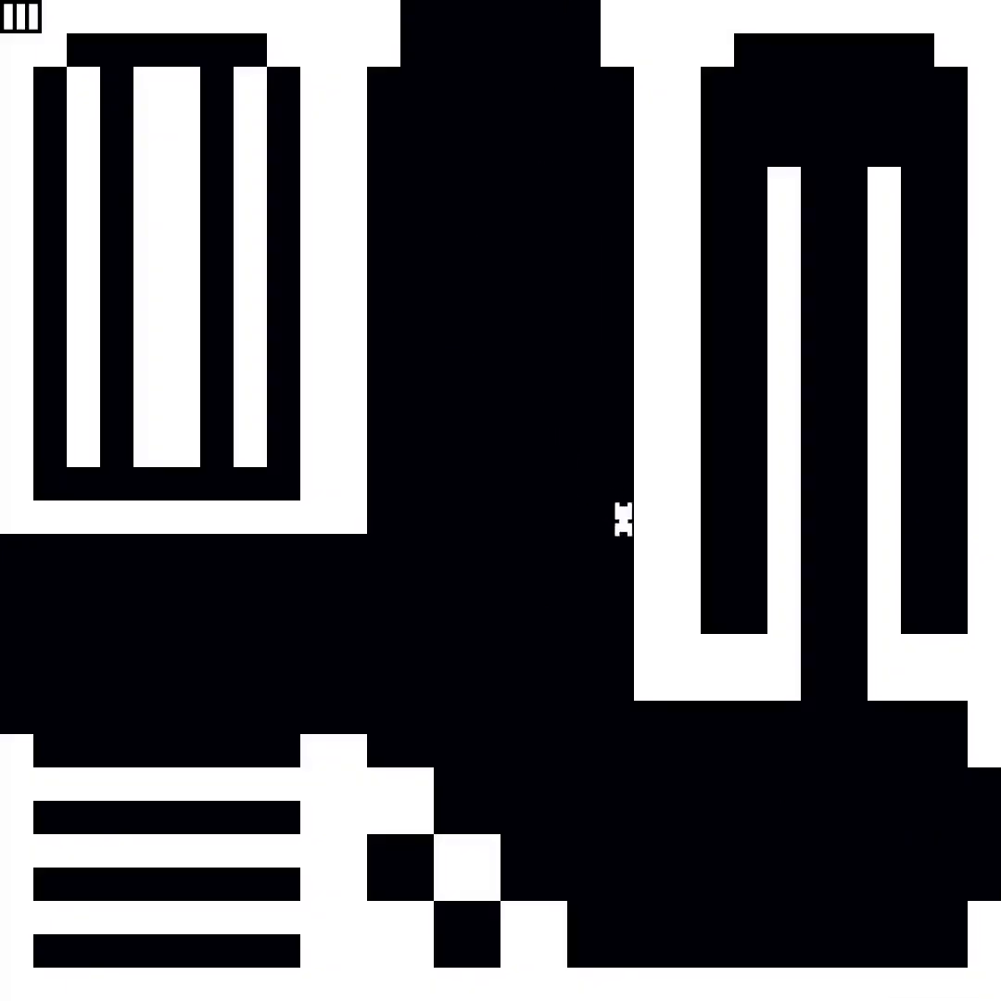
Step: Enter the new maze room and collect the skull item up the corridor
key(Right)
key(Right)
key(Down)
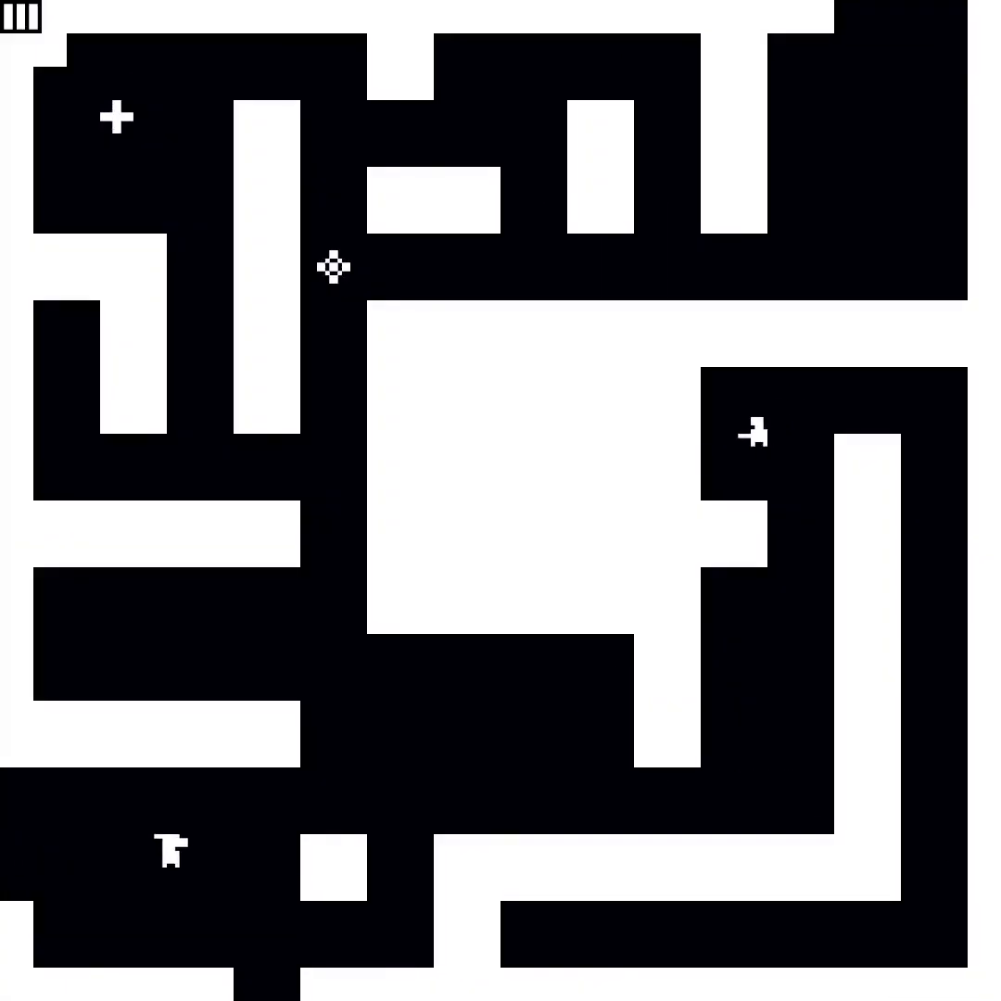
key(Down)
key(Down)
key(Up)
key(Up)
key(Up)
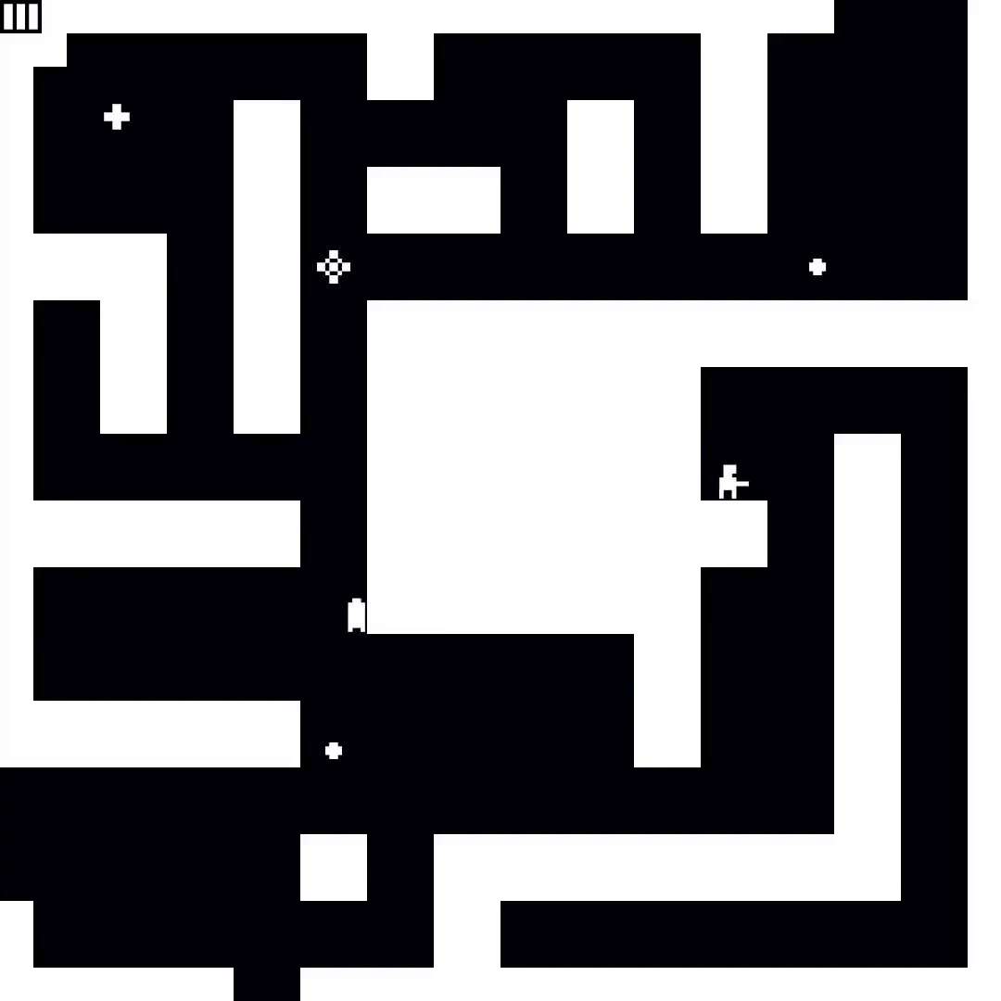
key(Up)
key(Up)
key(Up)
key(Up)
key(Up)
key(Up)
key(Up)
key(Up)
Step: Head up and left to grab the cross pickup
key(Left)
key(Left)
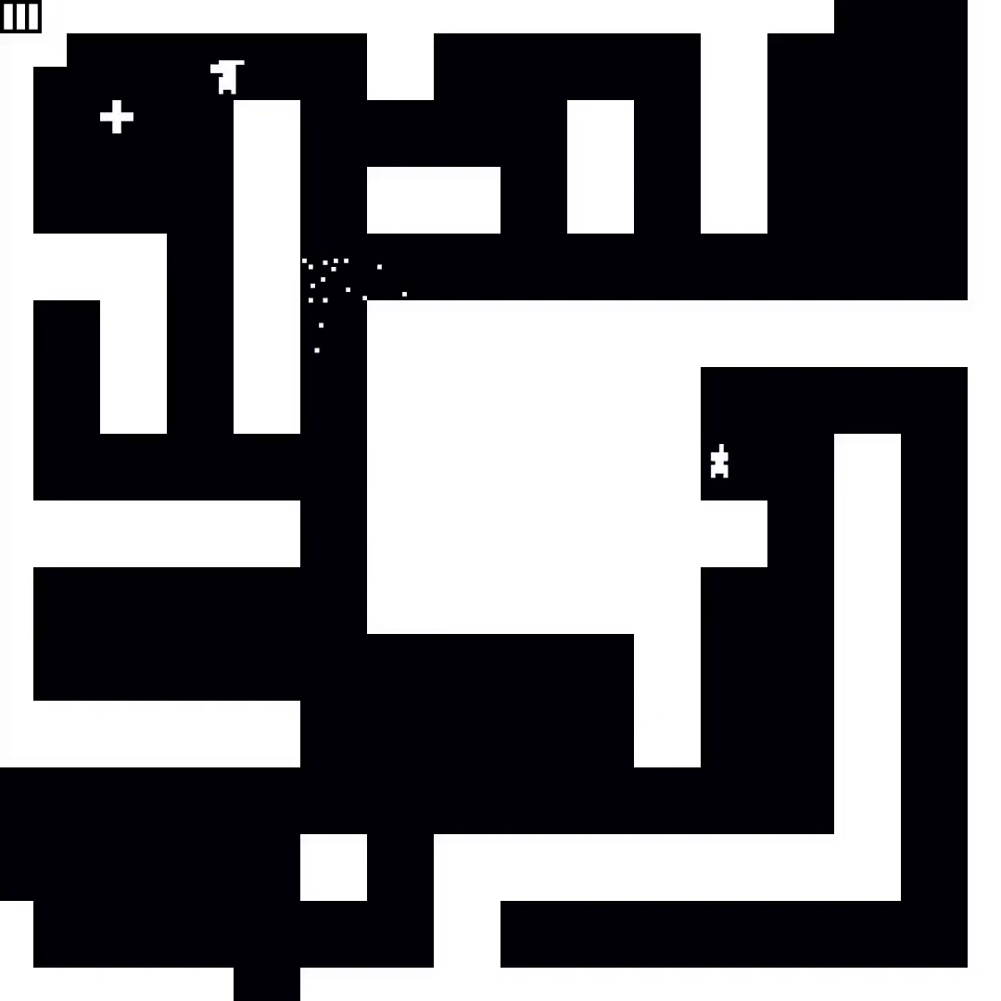
key(Left)
key(Left)
key(Down)
key(Right)
key(Right)
key(Down)
key(Down)
Step: Return down the corridor, exit the maze, and approach the cave creature
key(Down)
key(Down)
key(Down)
key(Down)
key(Down)
key(Right)
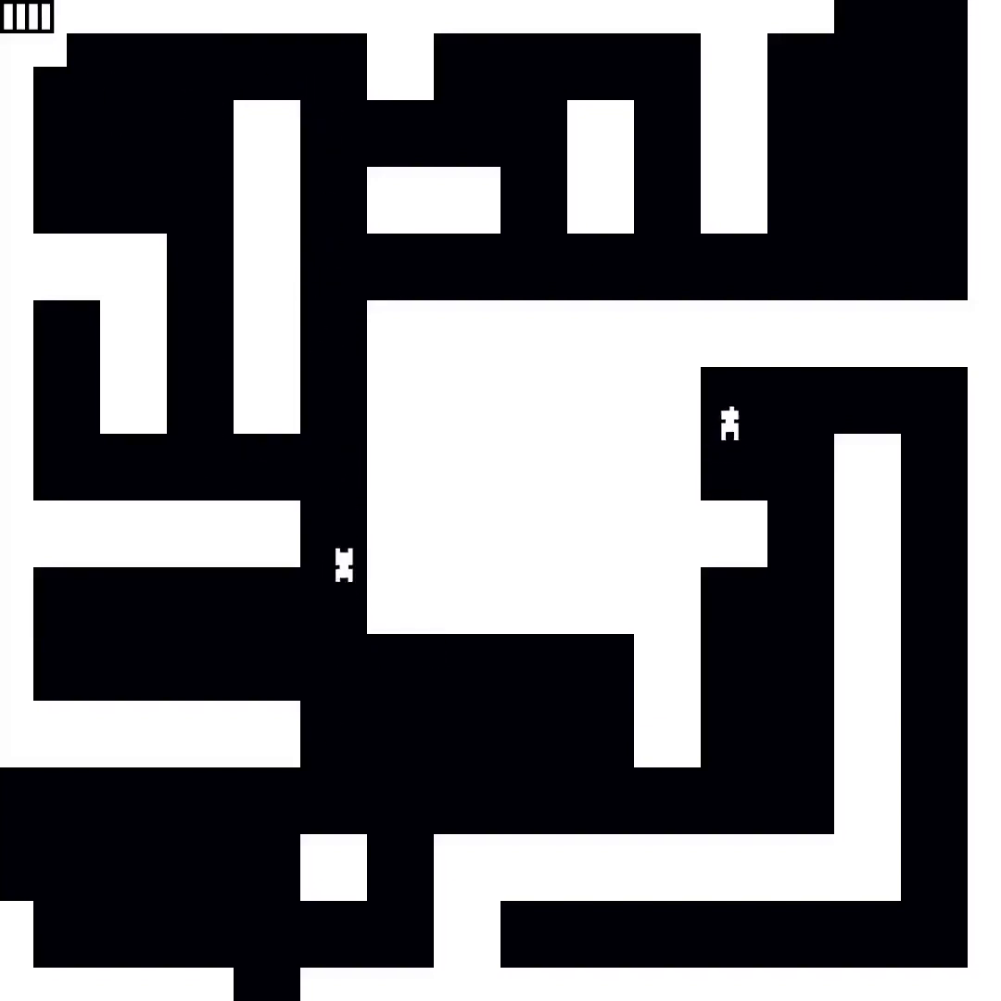
key(Down)
key(Down)
key(Down)
key(Right)
key(Right)
key(Right)
key(Down)
key(Right)
key(Right)
key(Up)
key(Up)
key(Up)
key(Up)
key(Up)
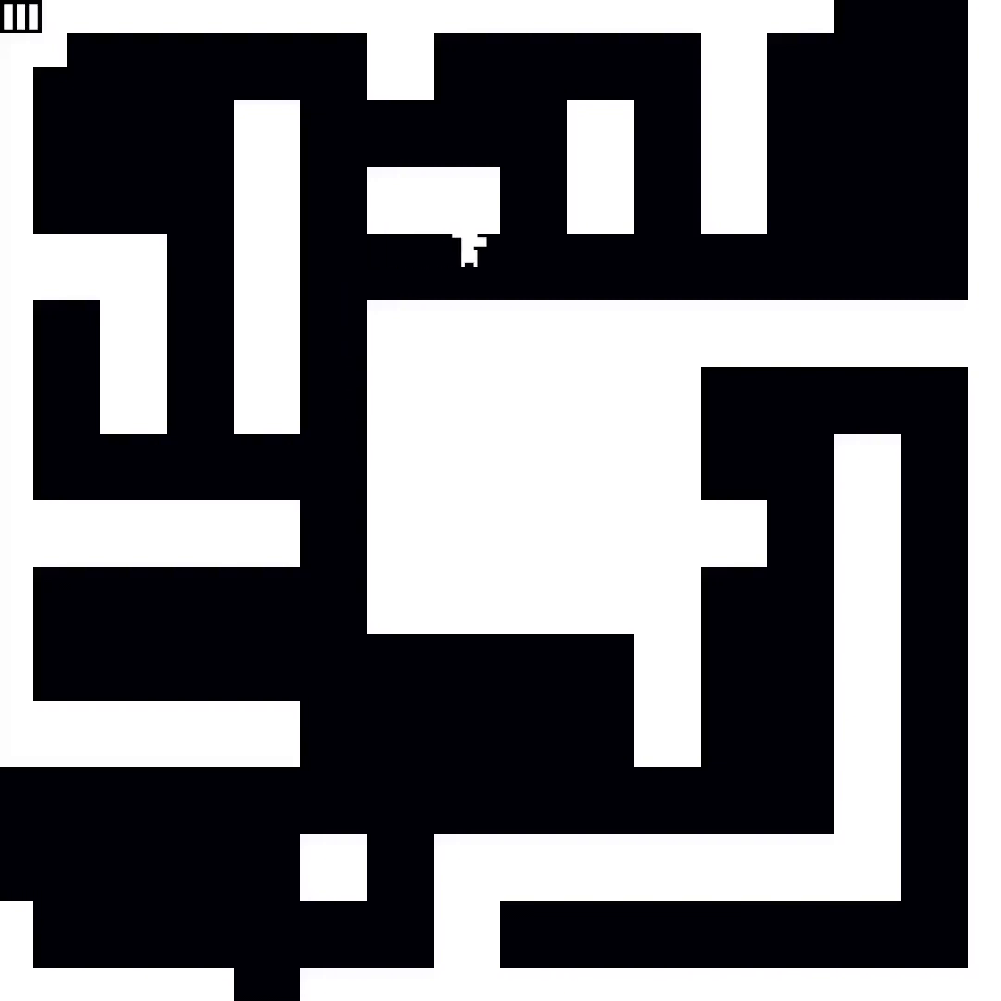
key(Down)
key(Right)
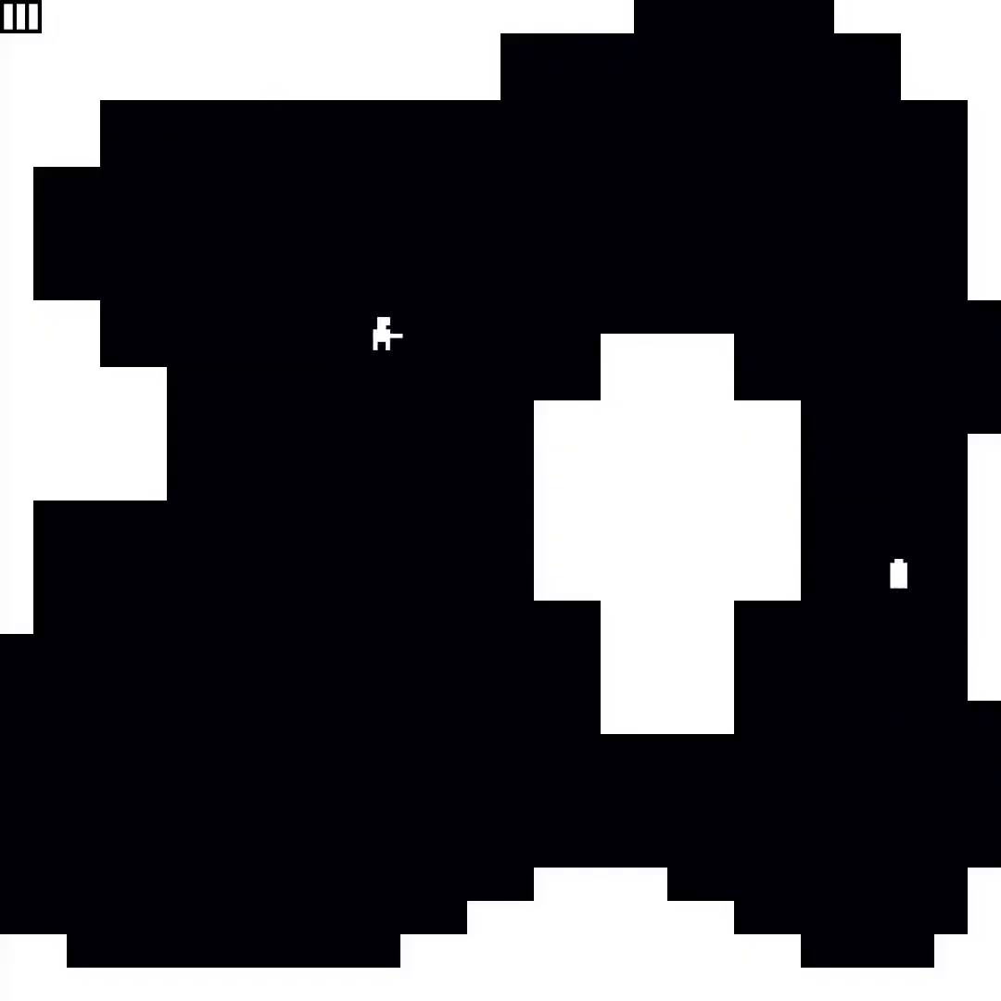
Step: Explore the ring-shaped cave and destroy the enemy near the weapon item
key(Right)
key(Right)
key(Up)
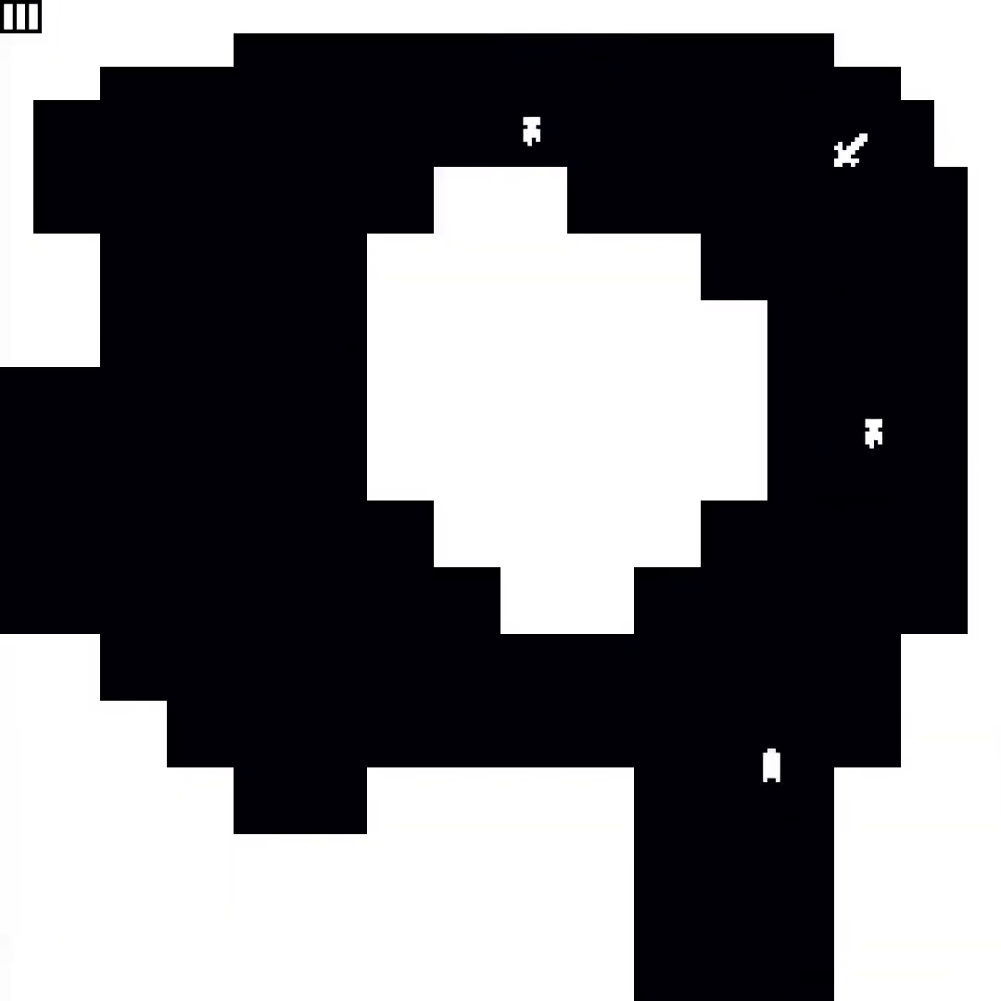
key(Right)
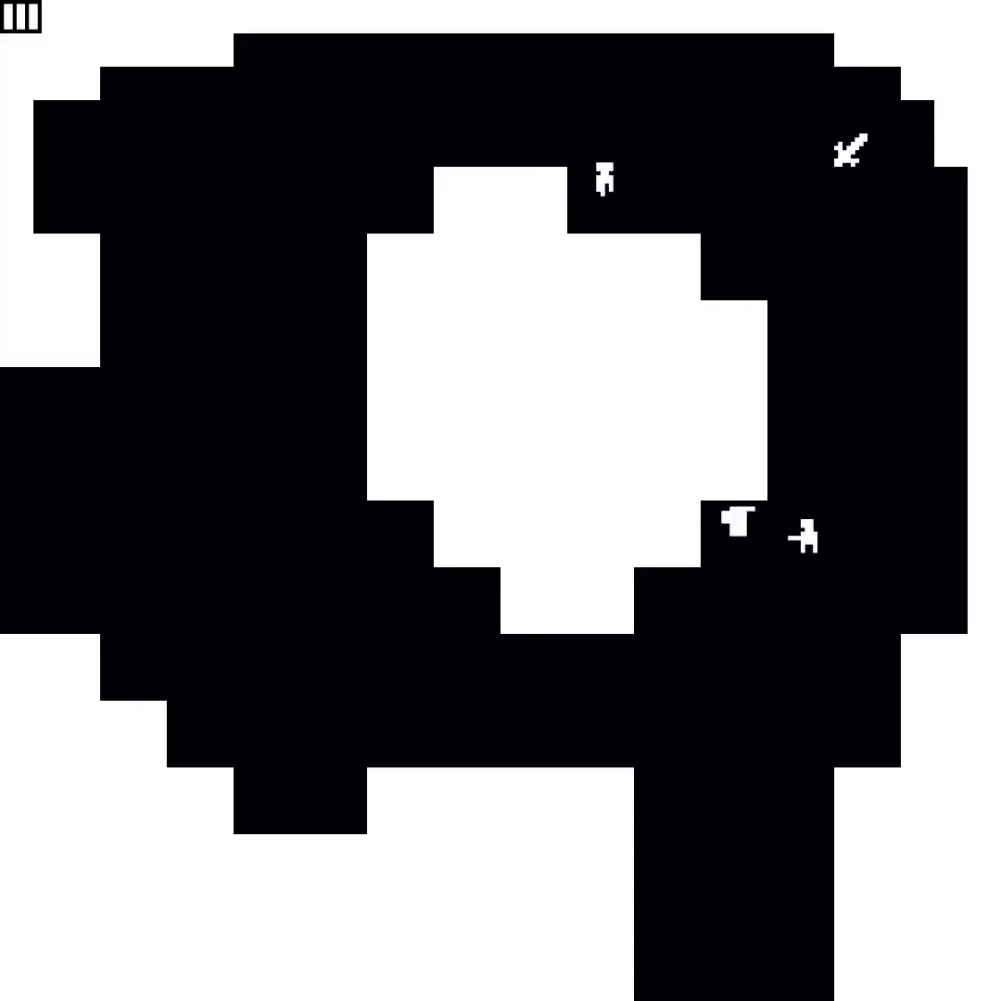
key(Right)
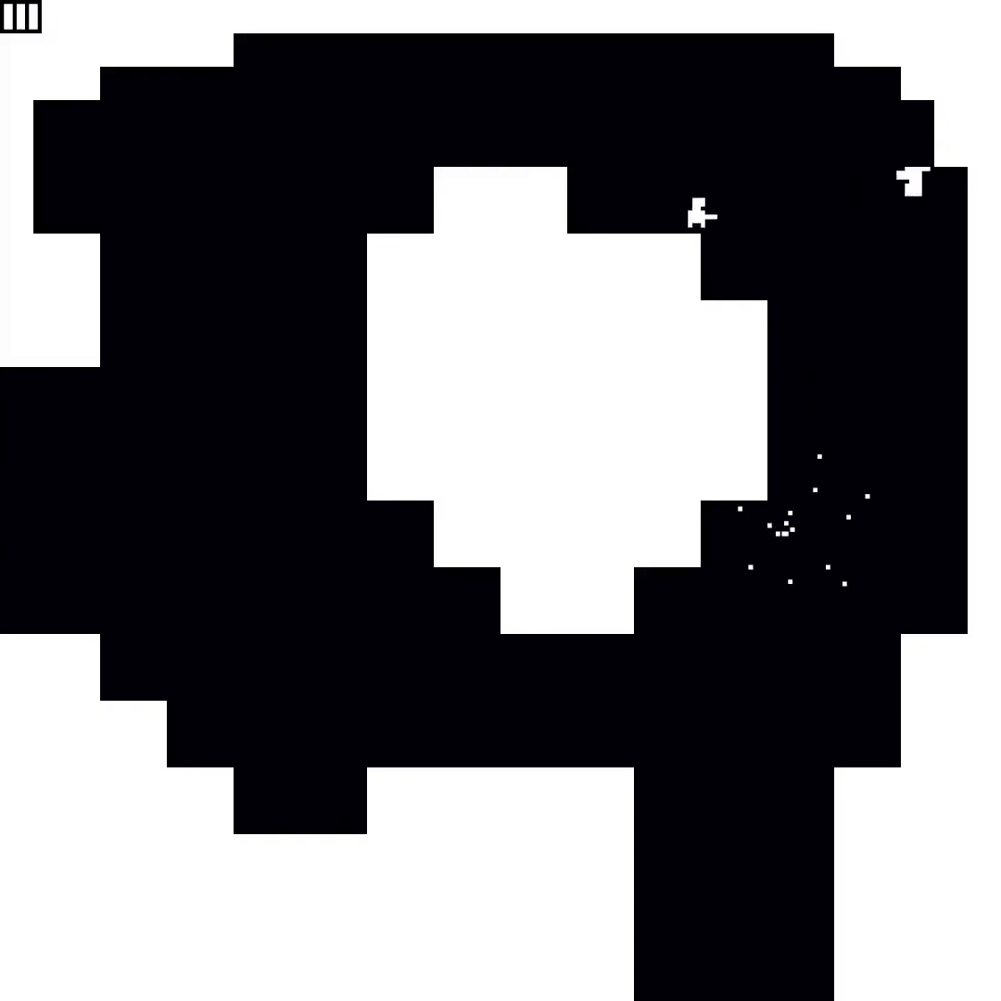
key(Right)
key(Right)
Step: Destroy the top-right enemy and dash left along the cave top into the next room
key(space)
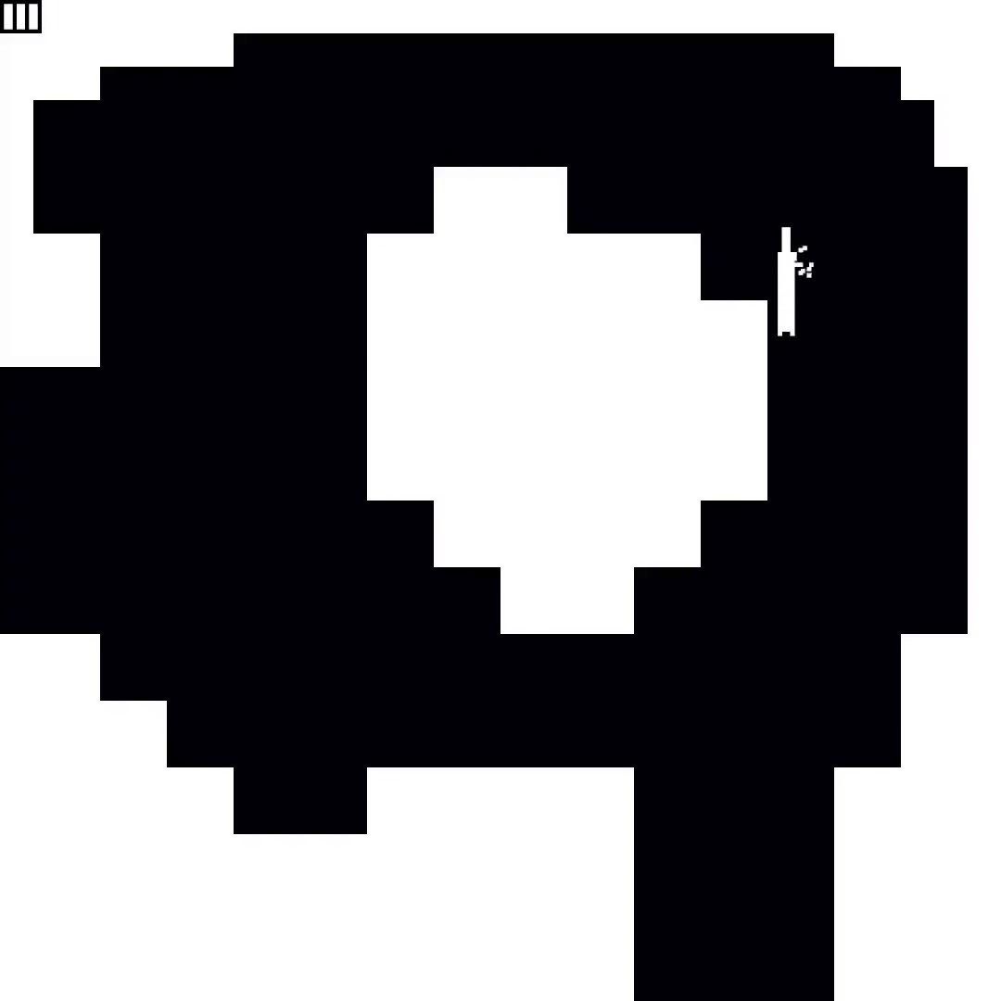
key(Left)
key(Left)
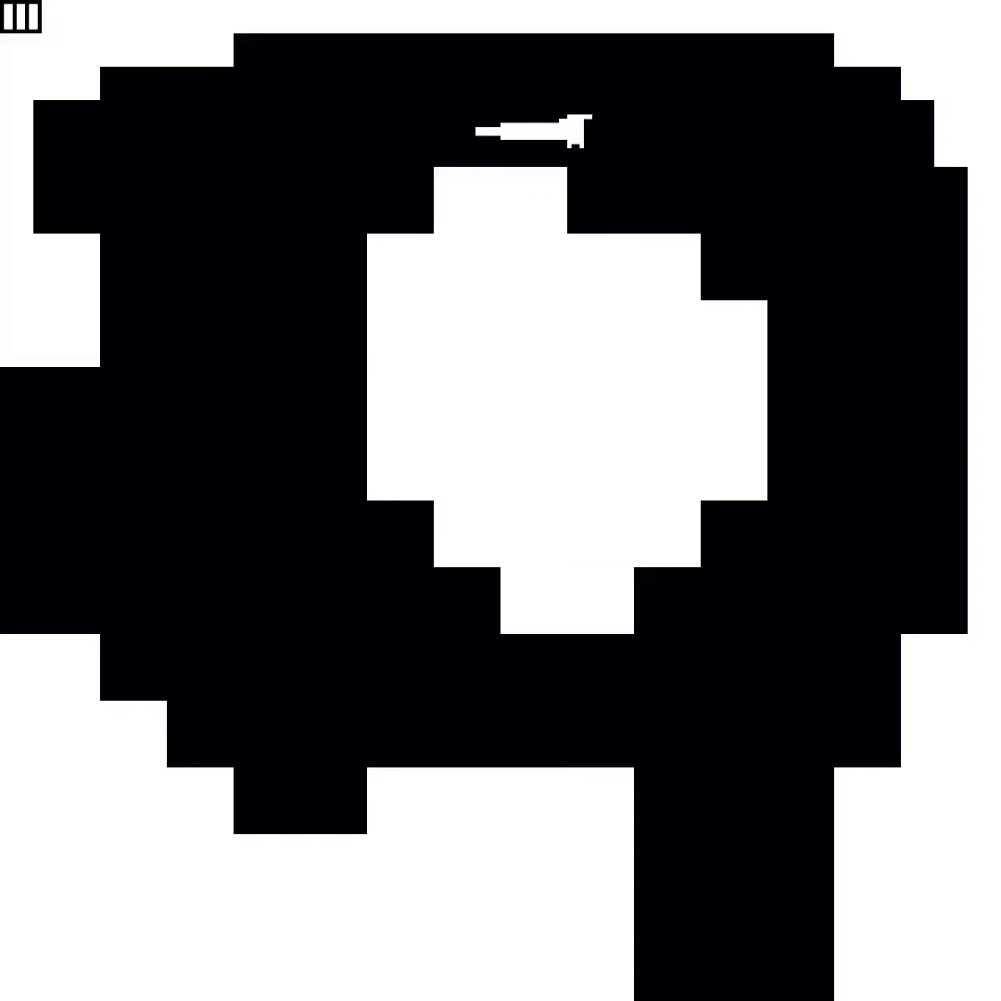
key(Left)
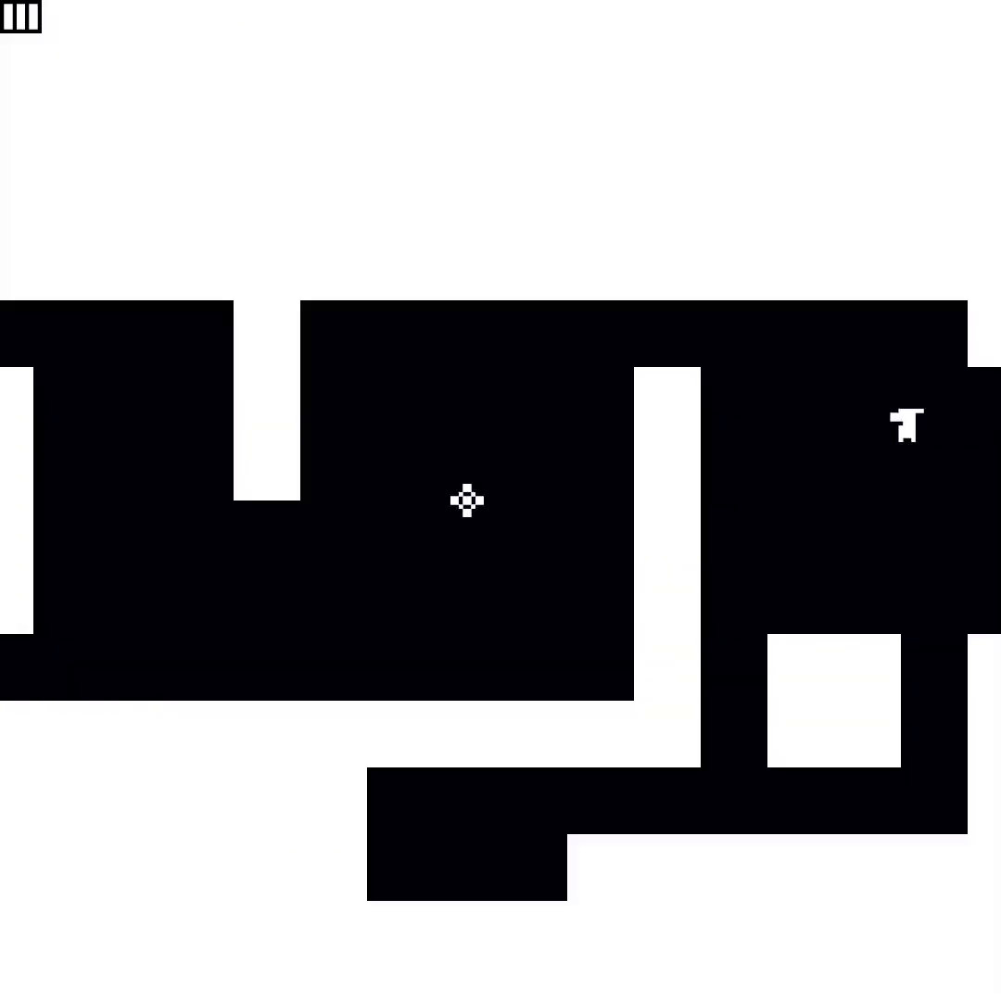
key(Left)
key(Left)
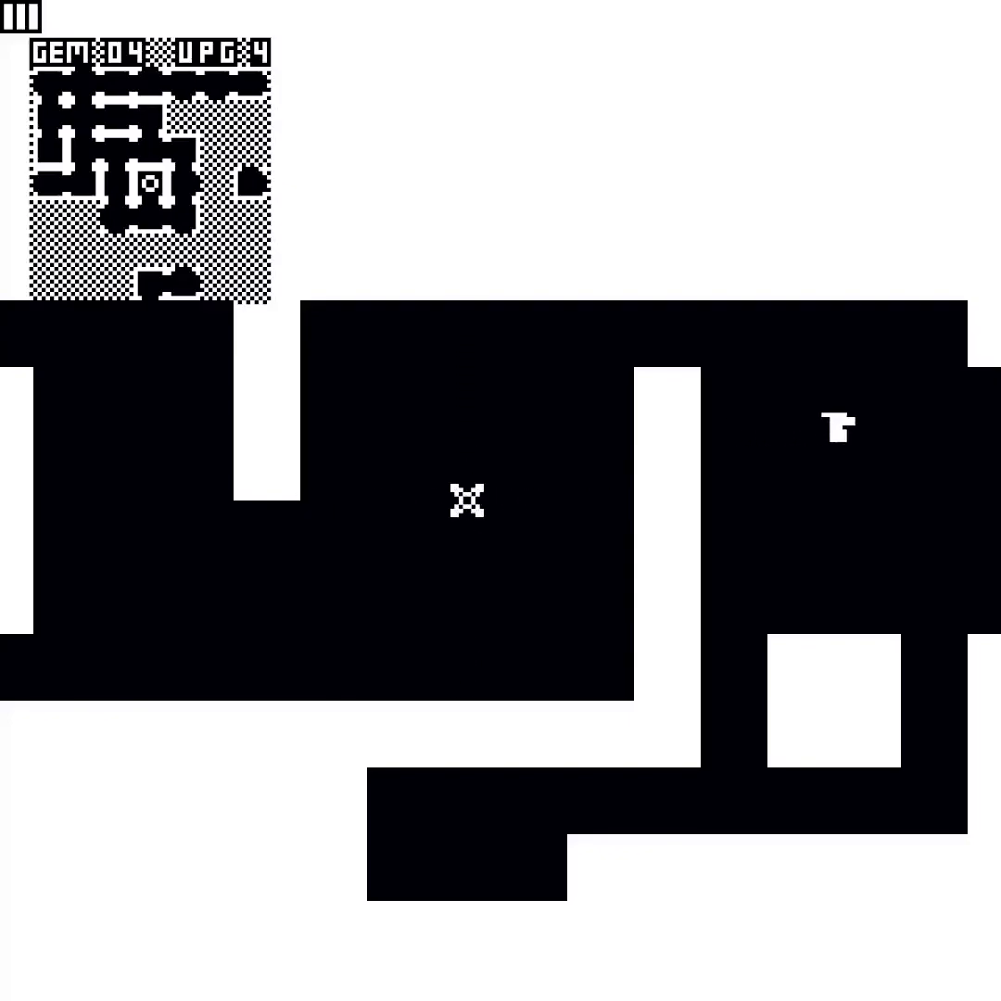
Step: Pass through the next rooms and check the map showing 4 gems and 4 upgrades
key(Left)
key(Right)
key(Right)
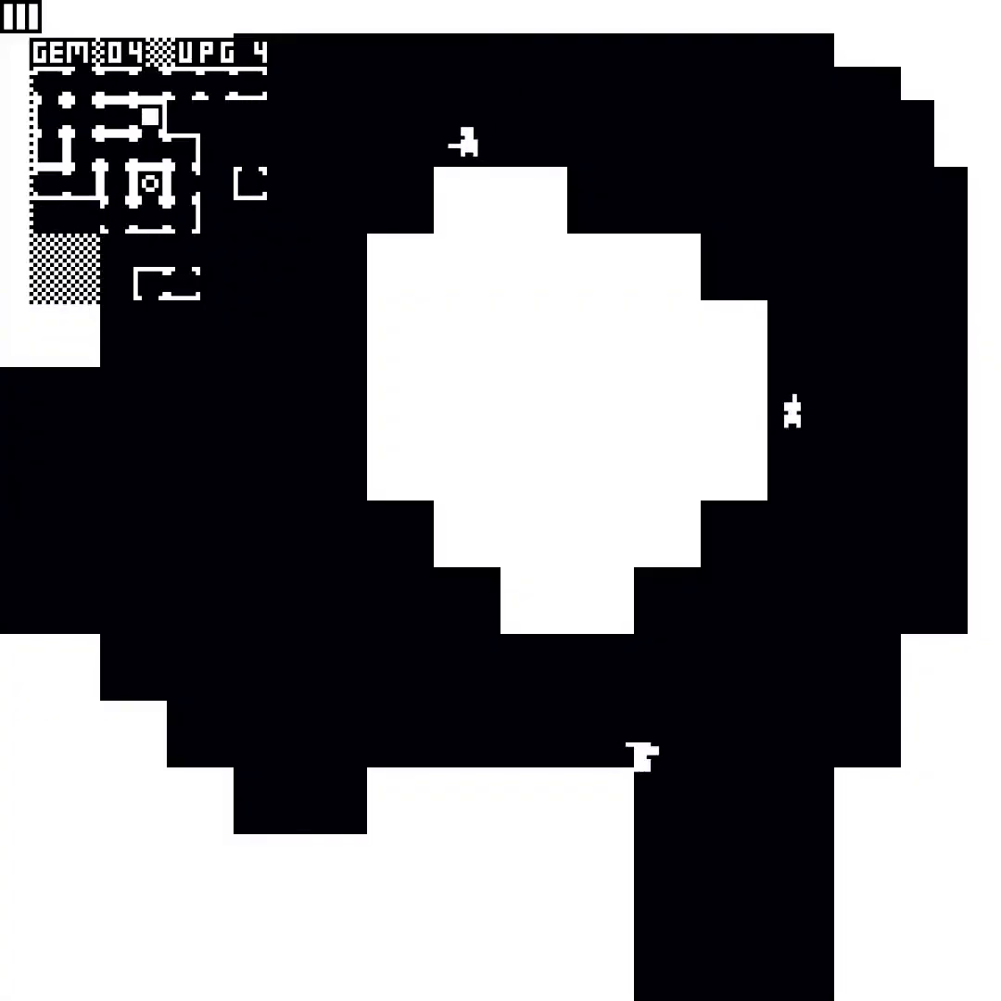
key(Down)
key(Down)
key(Down)
key(Left)
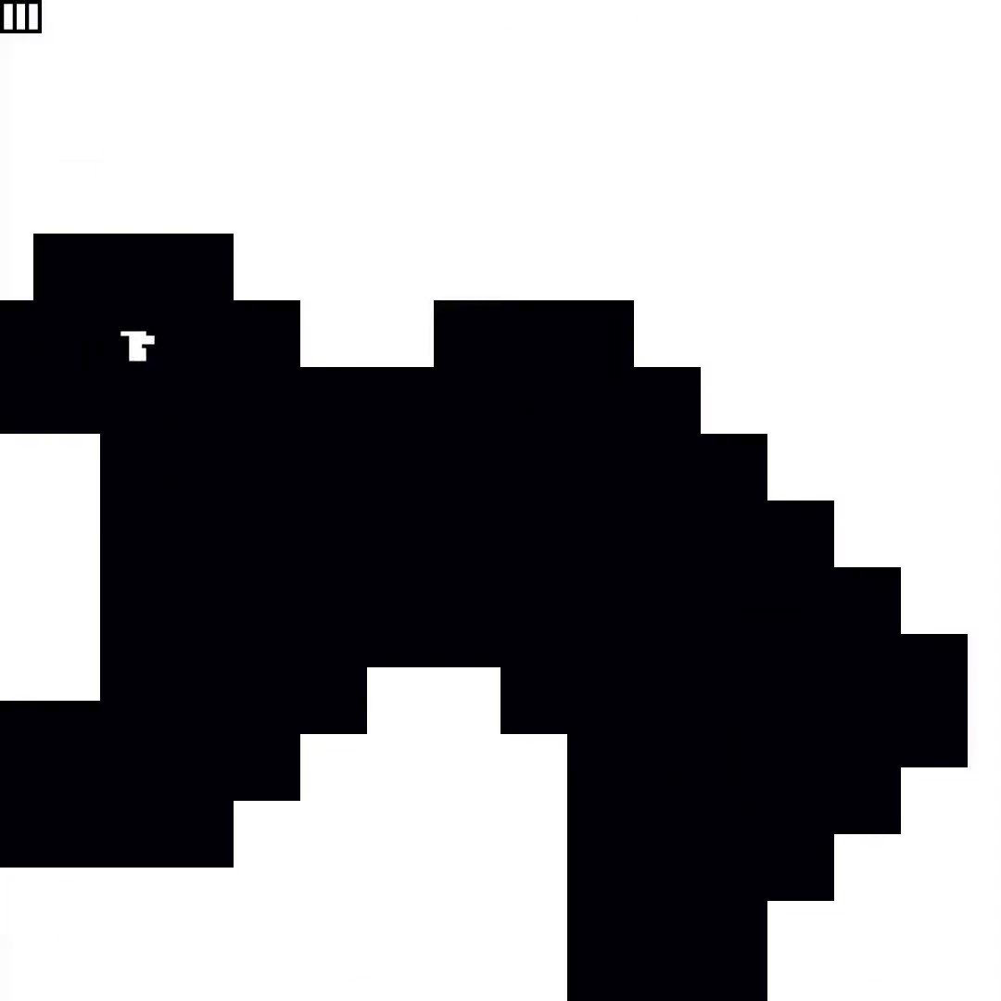
key(Up)
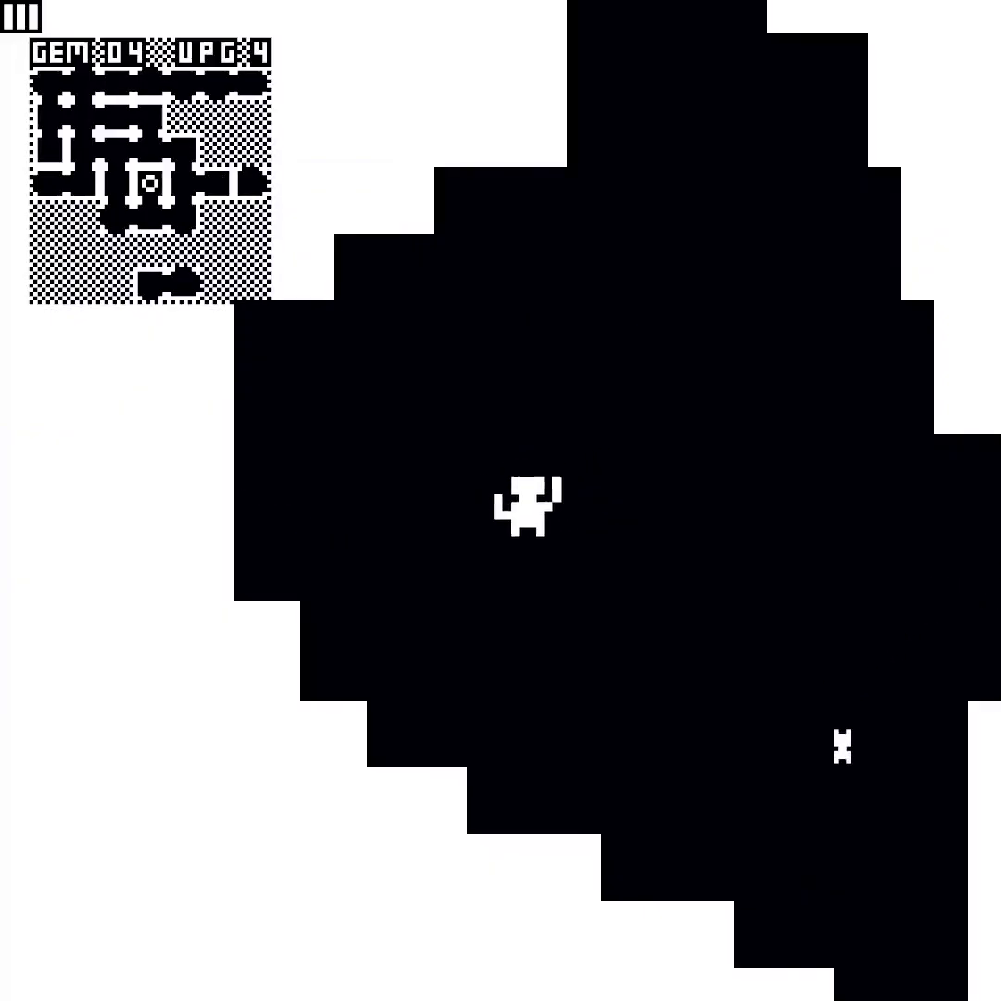
key(Tab)
Step: Leave the creature's room through the maze corridors and cross the dragon-head cave
key(Right)
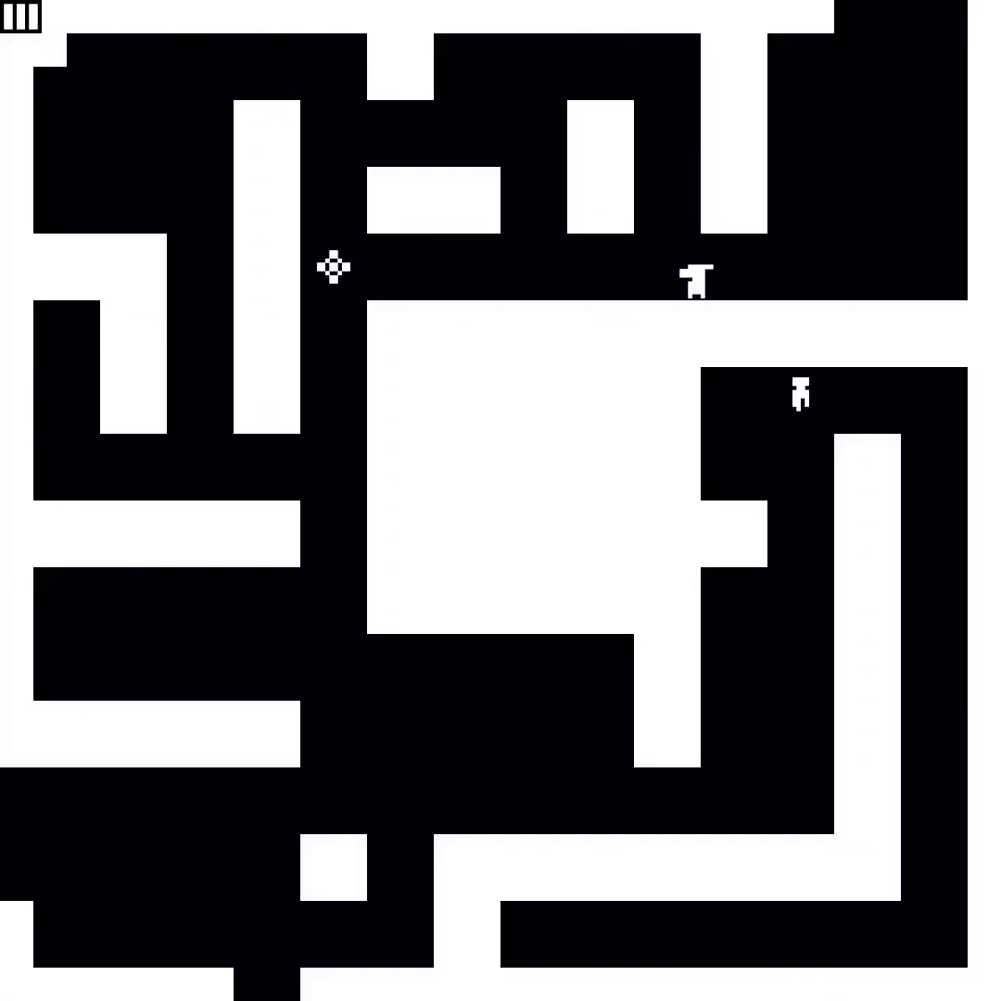
key(Left)
key(Left)
key(Left)
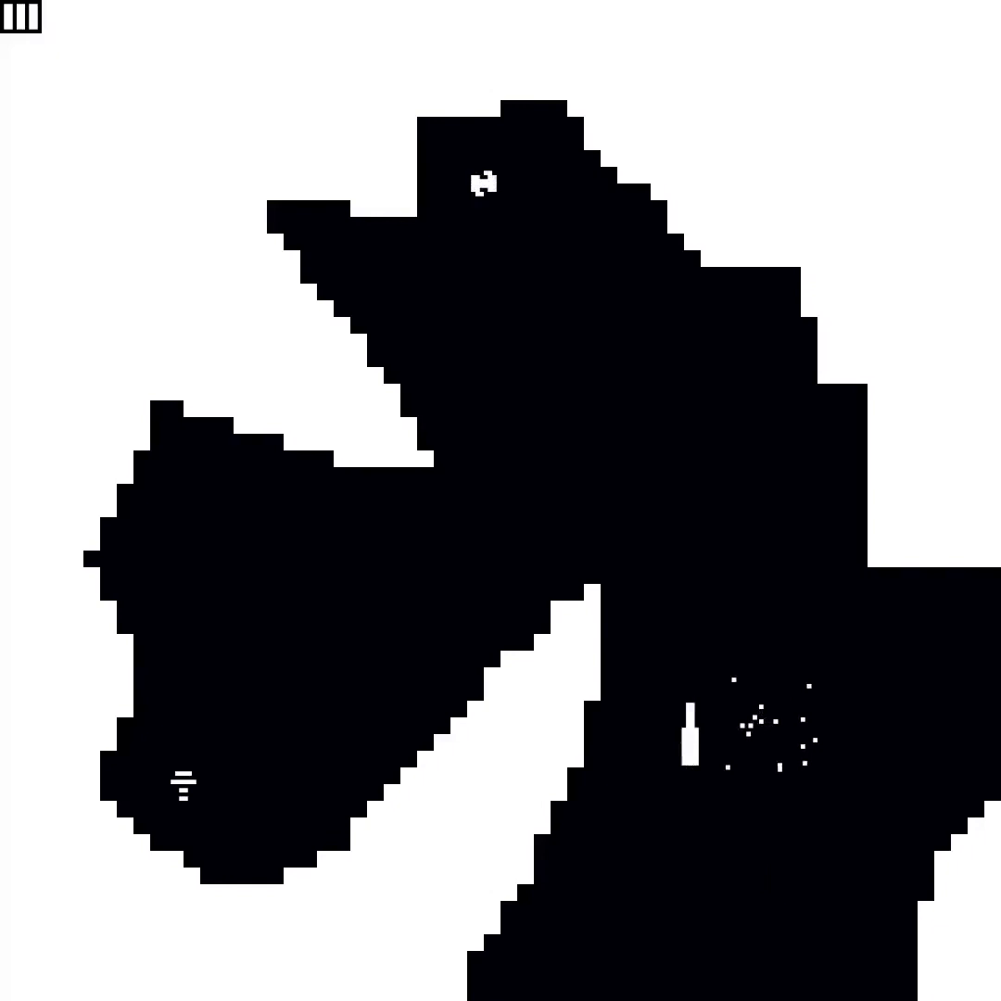
key(Up)
key(Down)
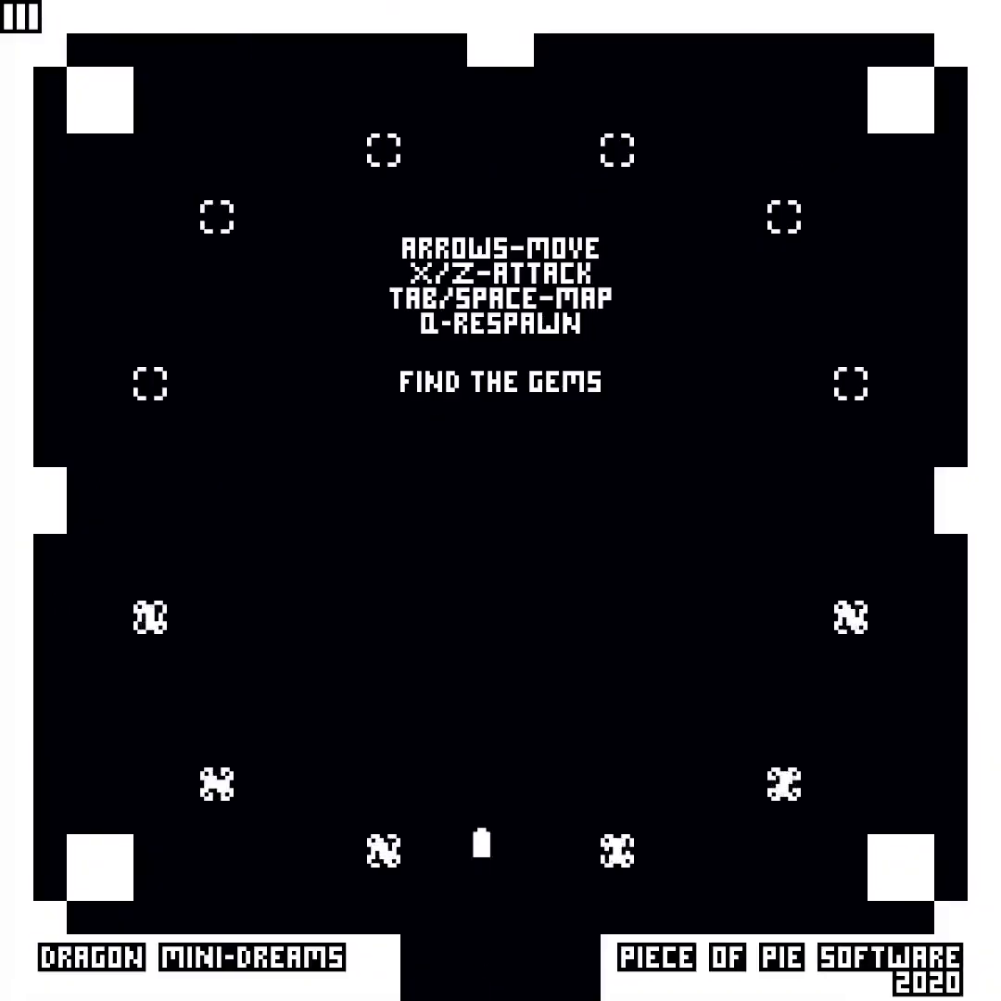
Step: Walk around the hub room to deposit gems, ending in the middle
key(Up)
key(Right)
key(Left)
key(Down)
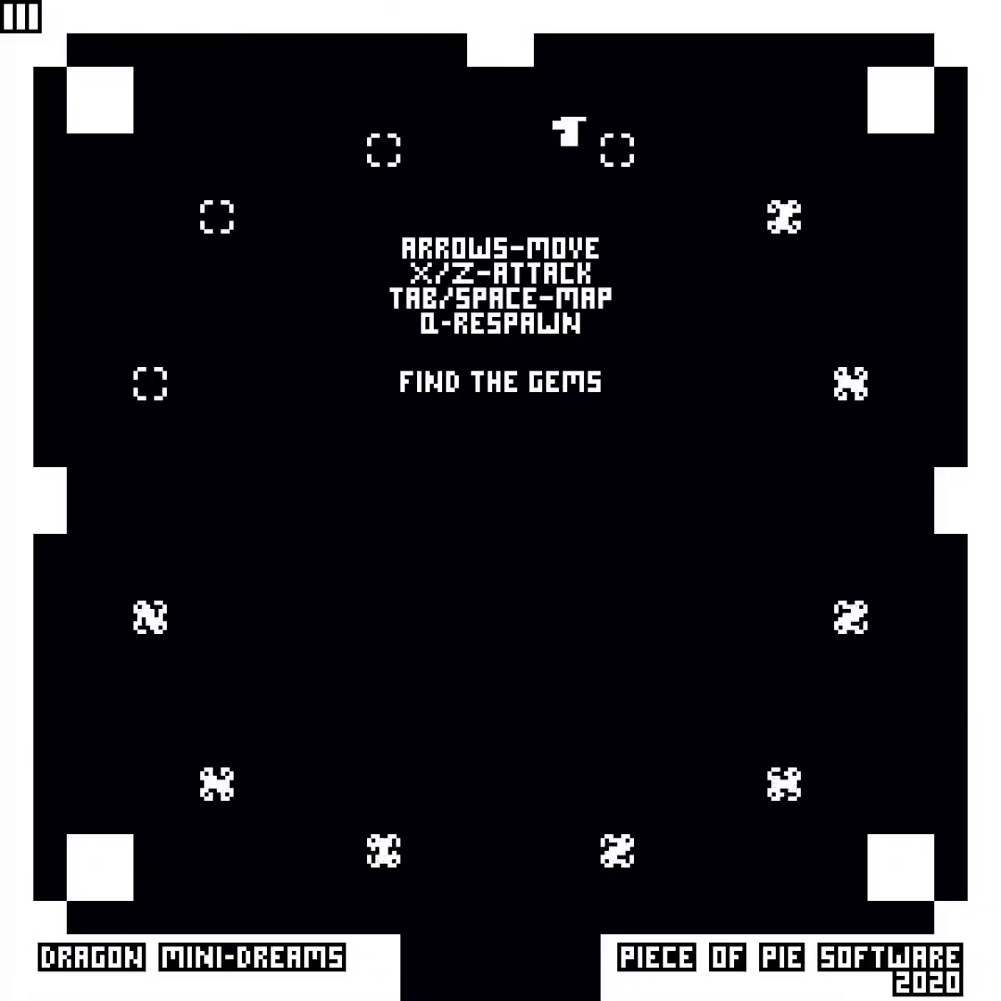
Step: Exit the hub downward and travel right through the maze to a new room
key(Down)
key(Down)
key(Down)
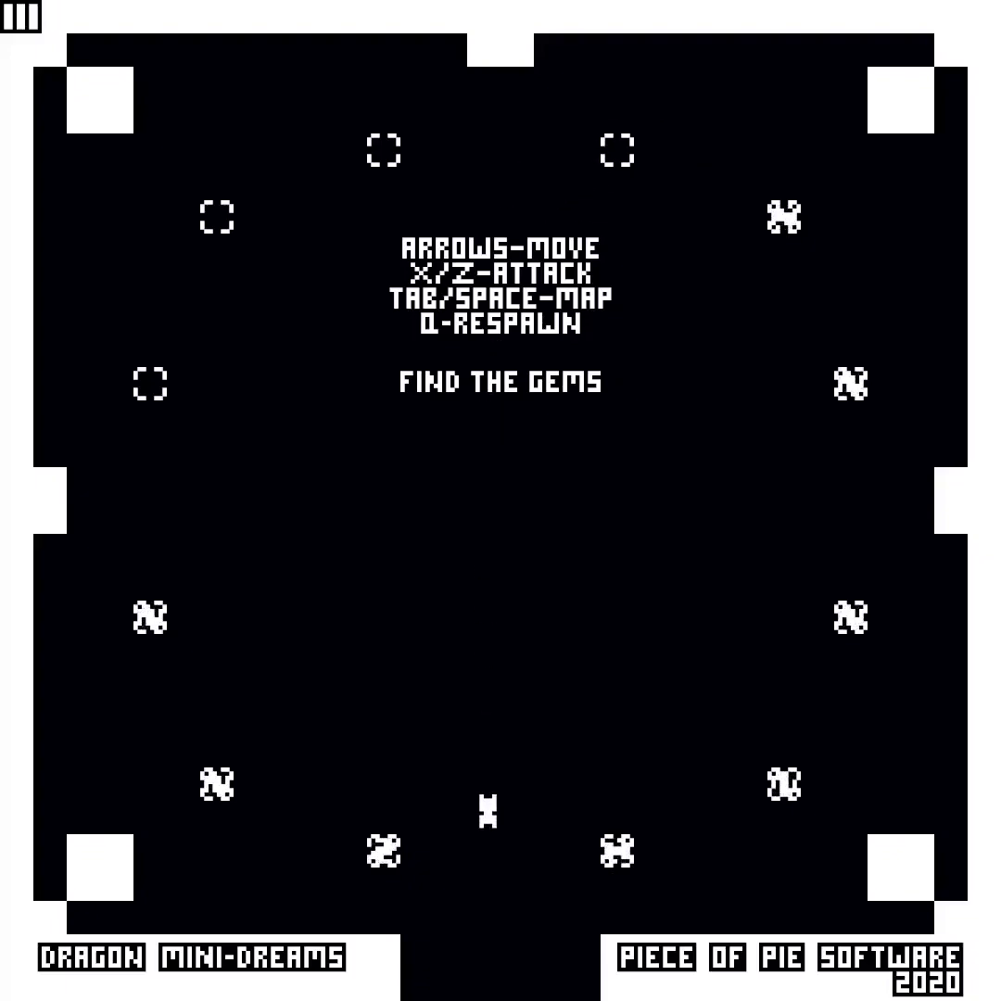
key(Down)
key(Down)
key(Down)
key(Right)
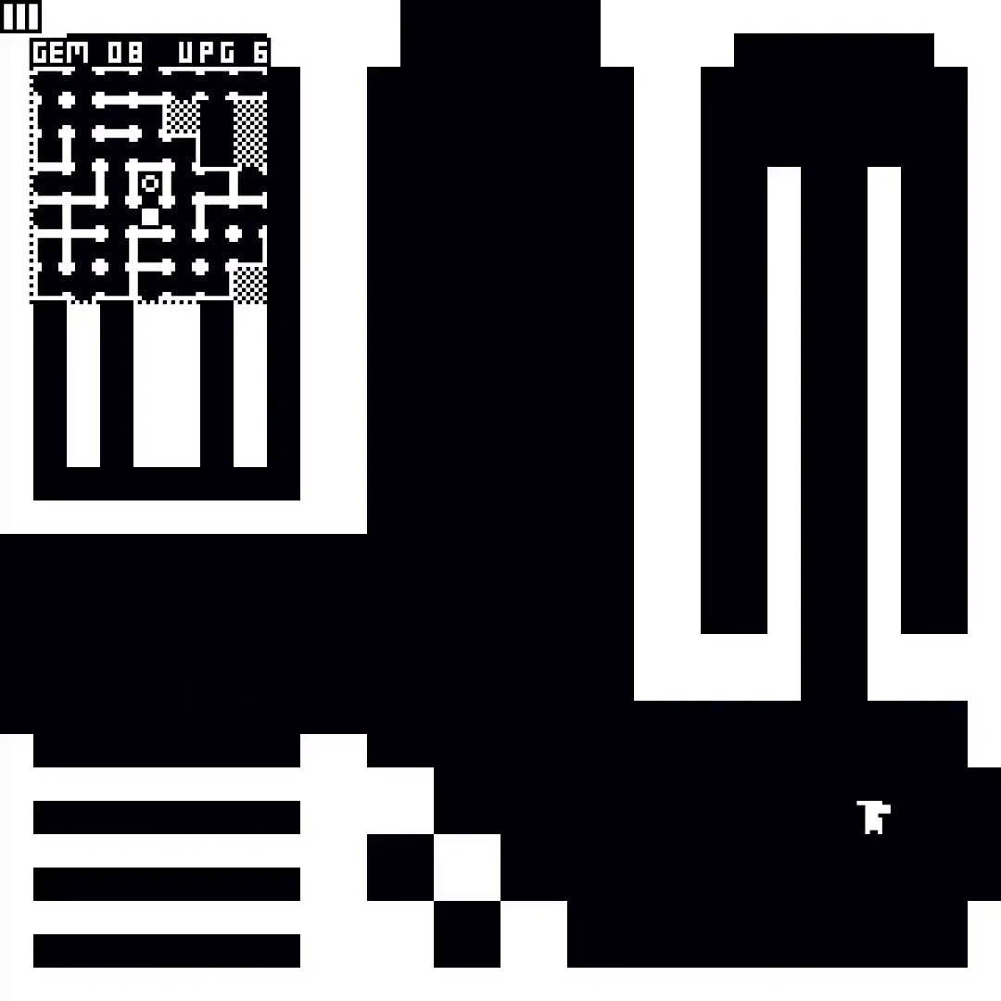
key(Right)
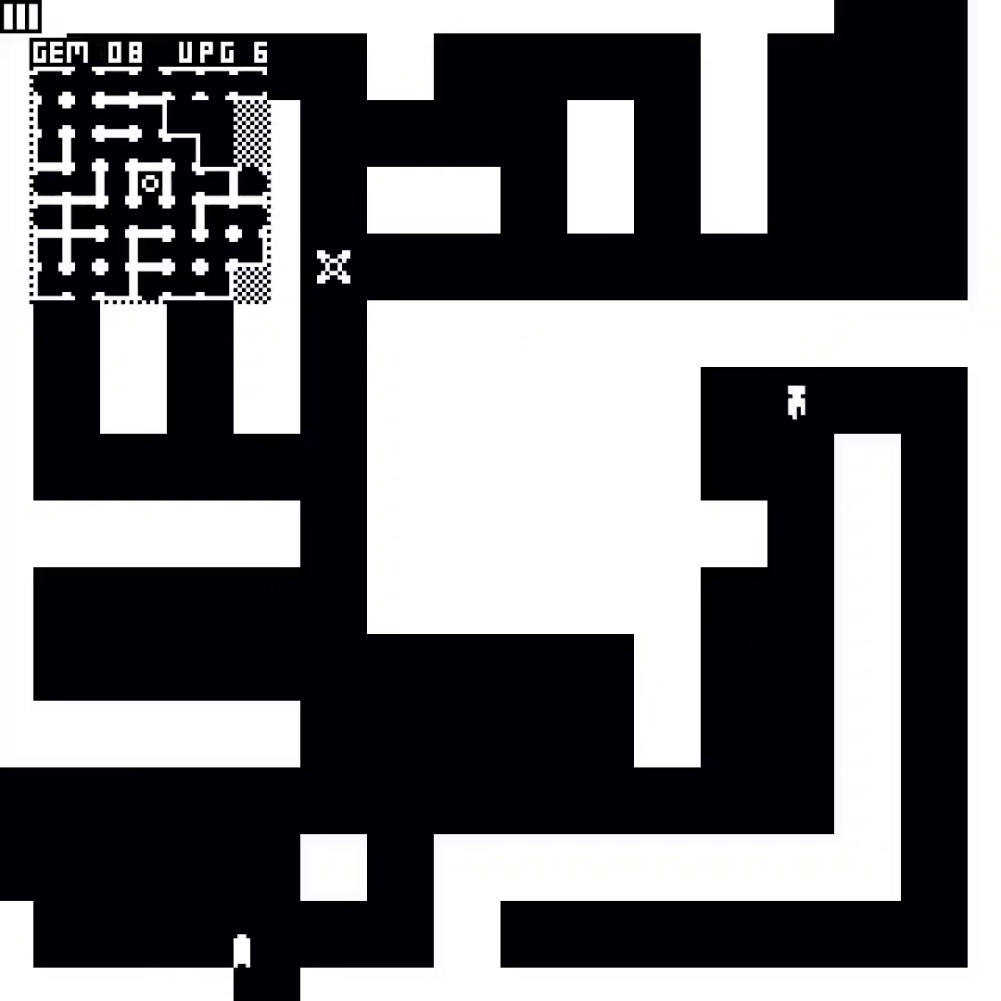
Step: Continue through several maze rooms, down and along the bottom corridor
key(Down)
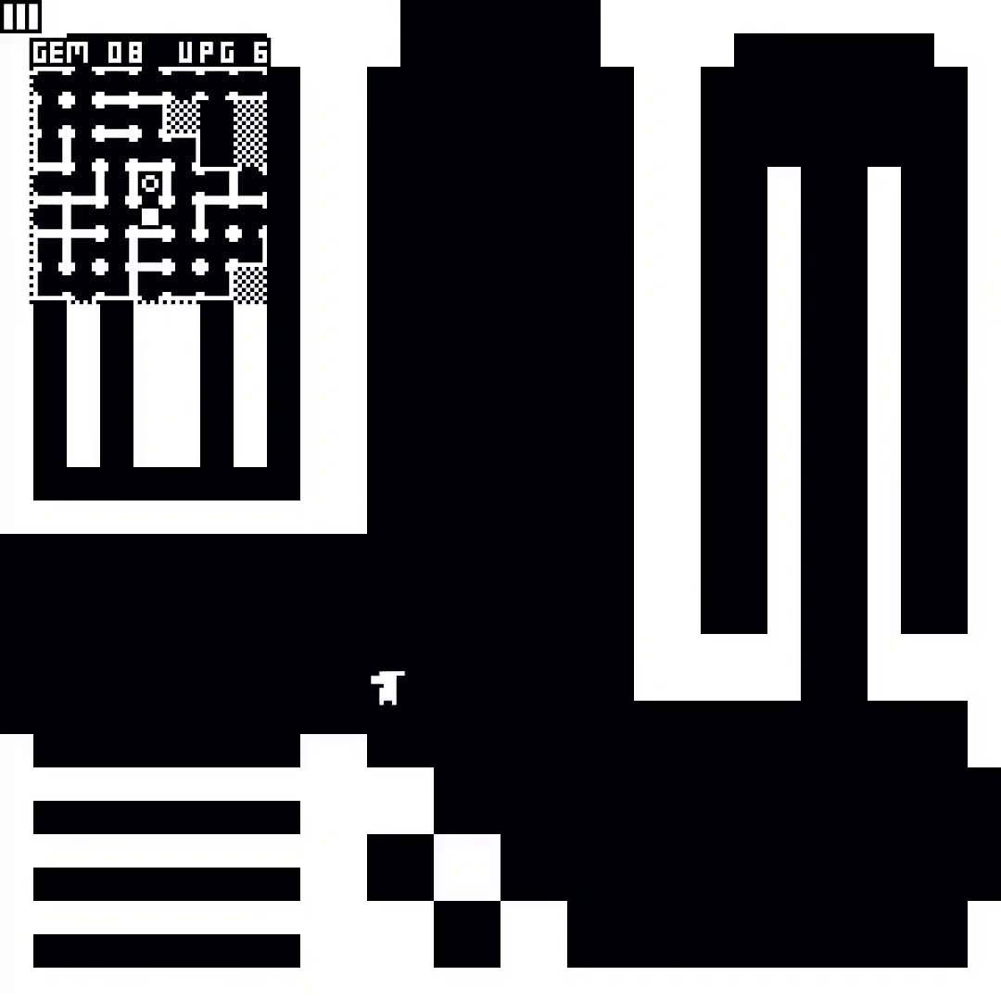
key(Left)
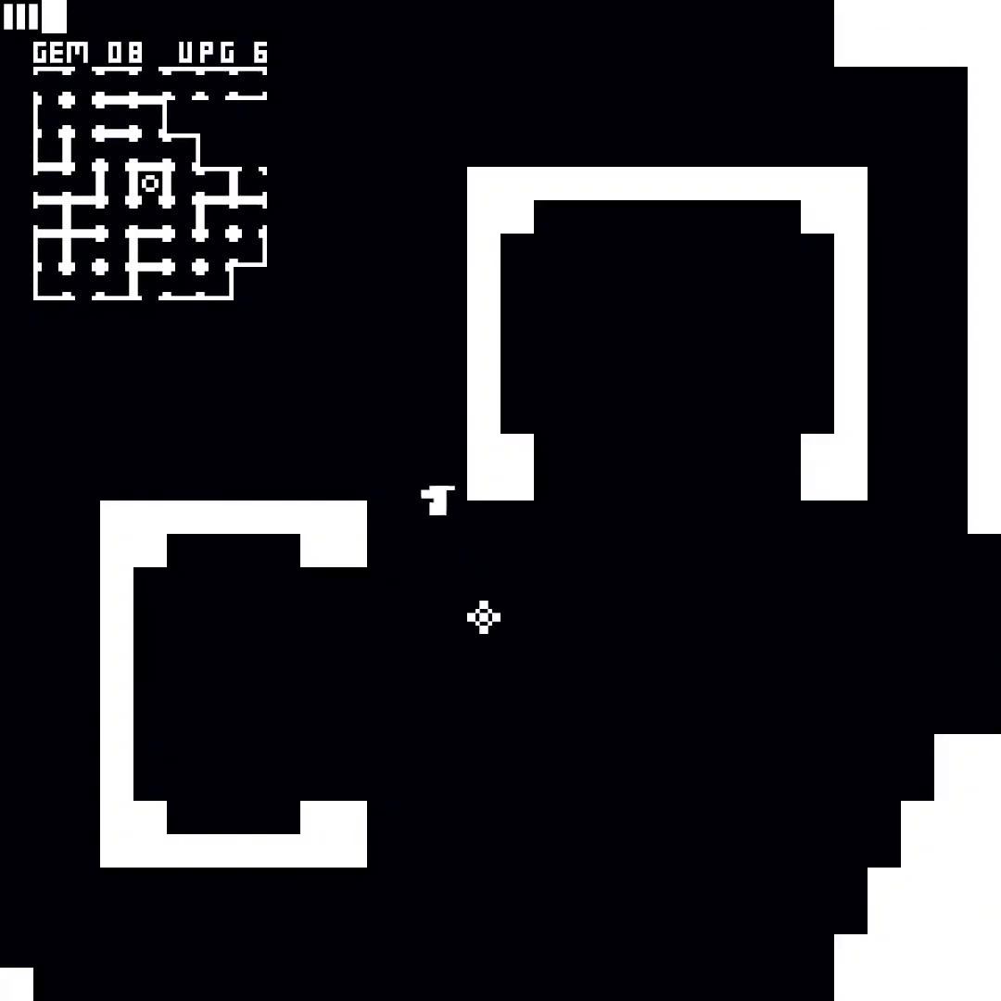
key(Down)
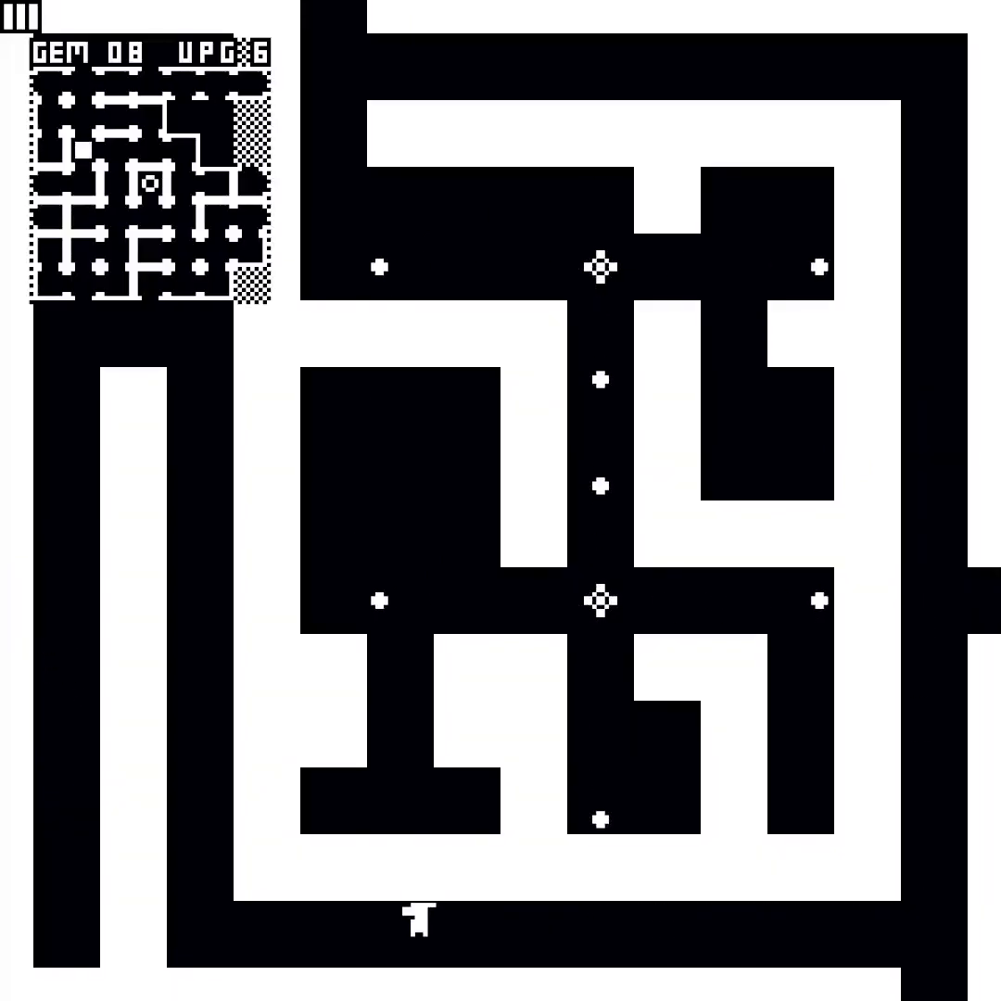
key(Right)
key(Right)
key(Down)
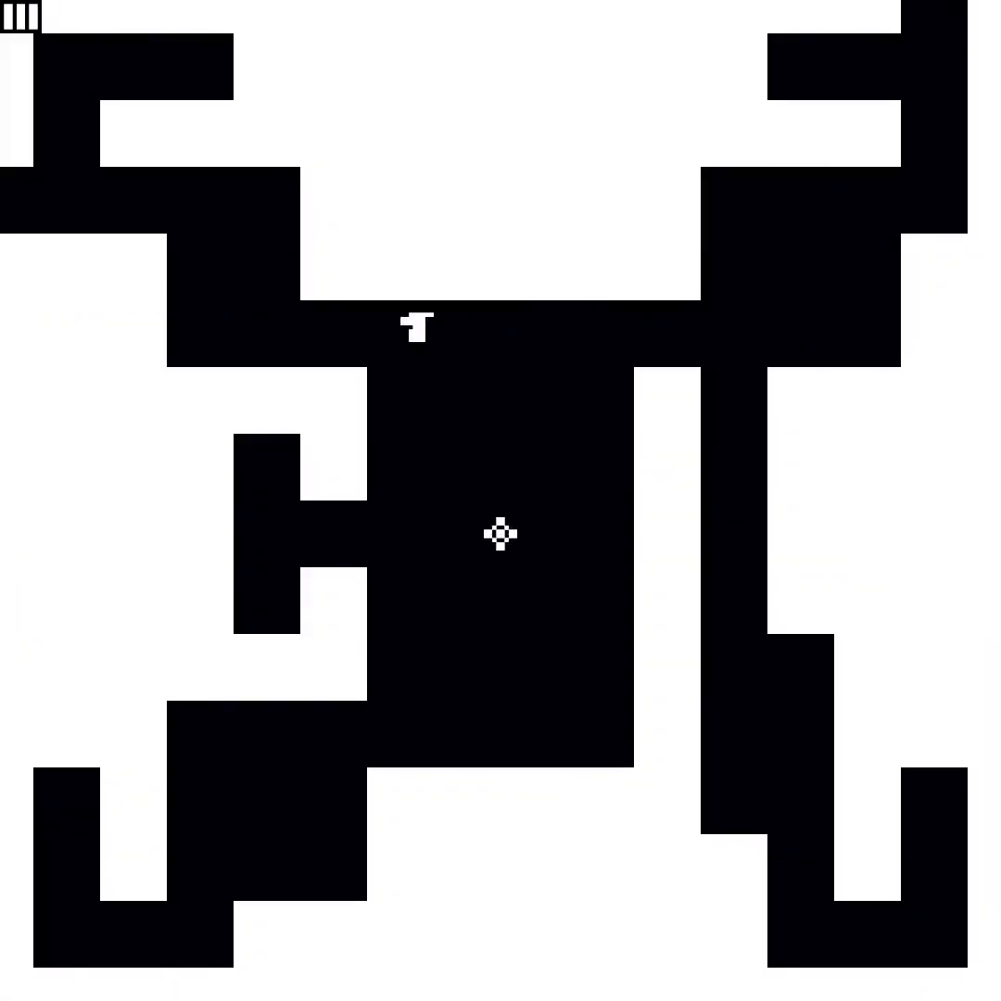
key(Left)
key(Left)
key(Left)
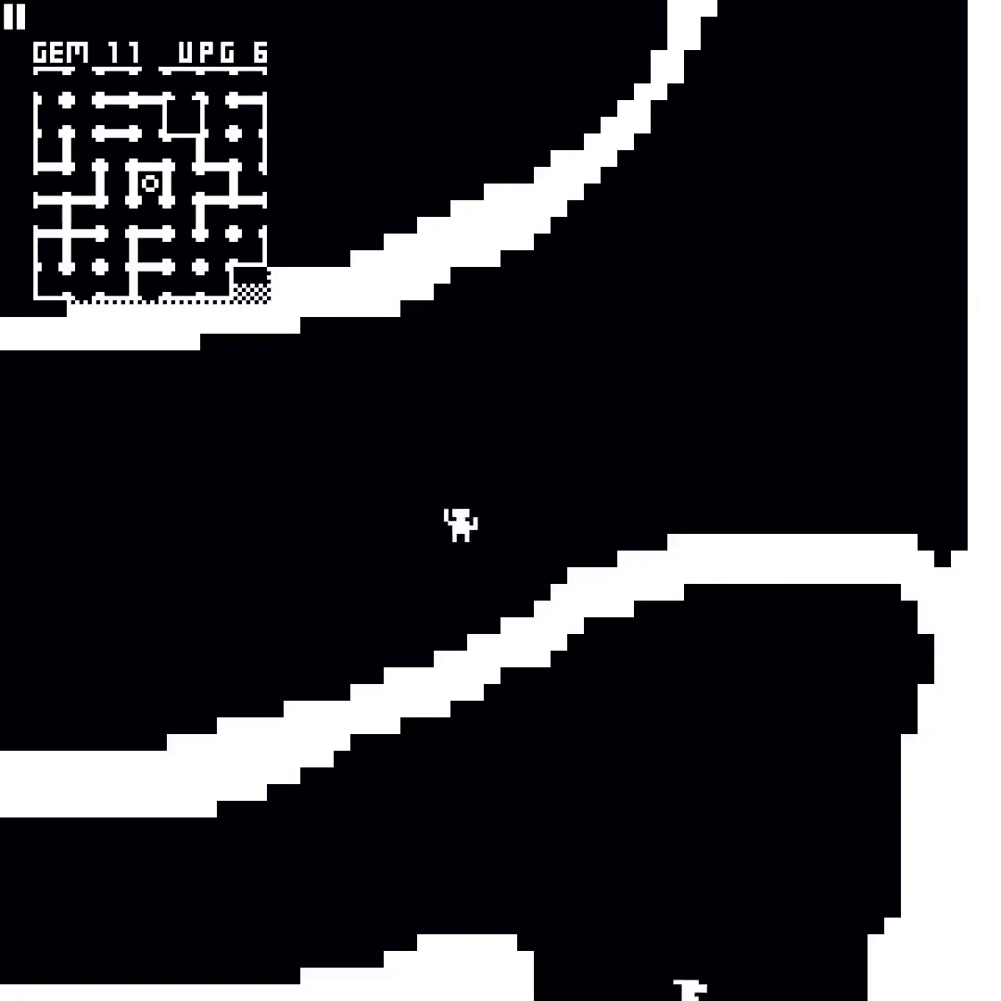
Step: Leave the creature's room and clear the enemies in the lower-left area
key(Up)
key(Right)
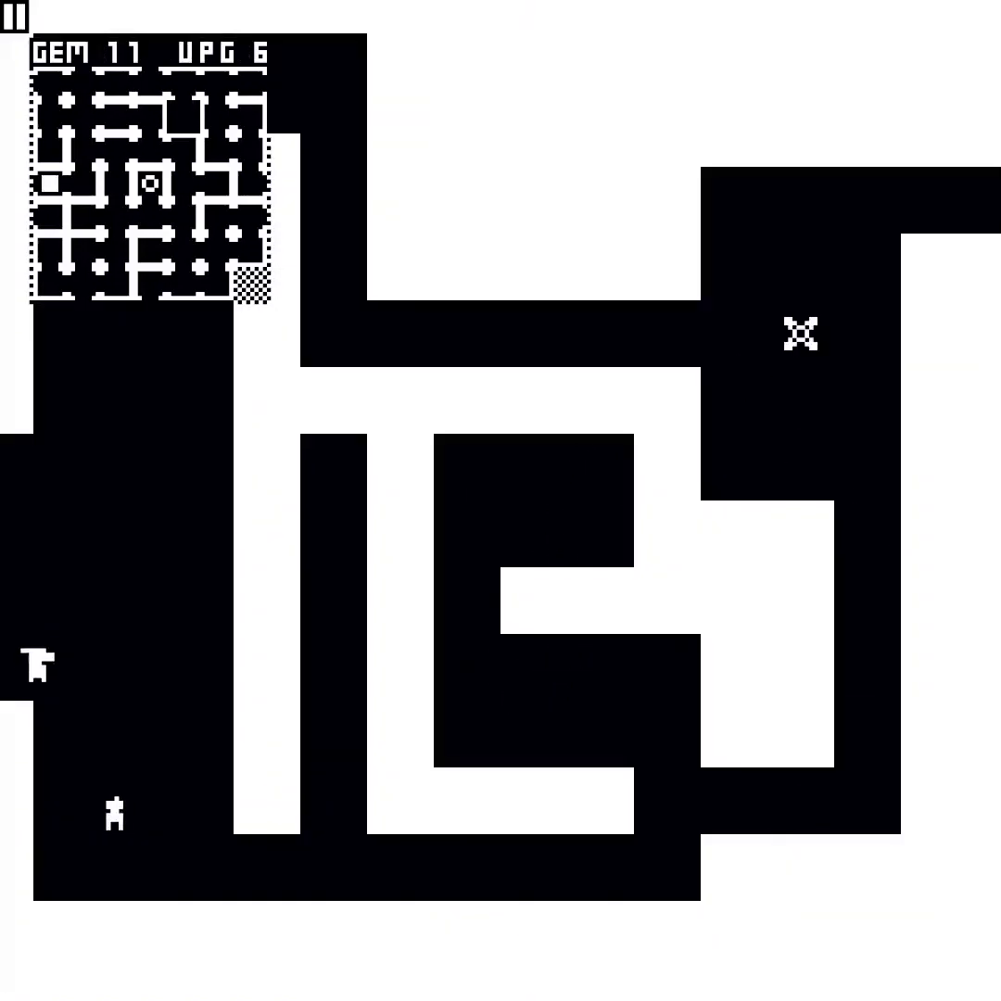
key(Up)
key(Right)
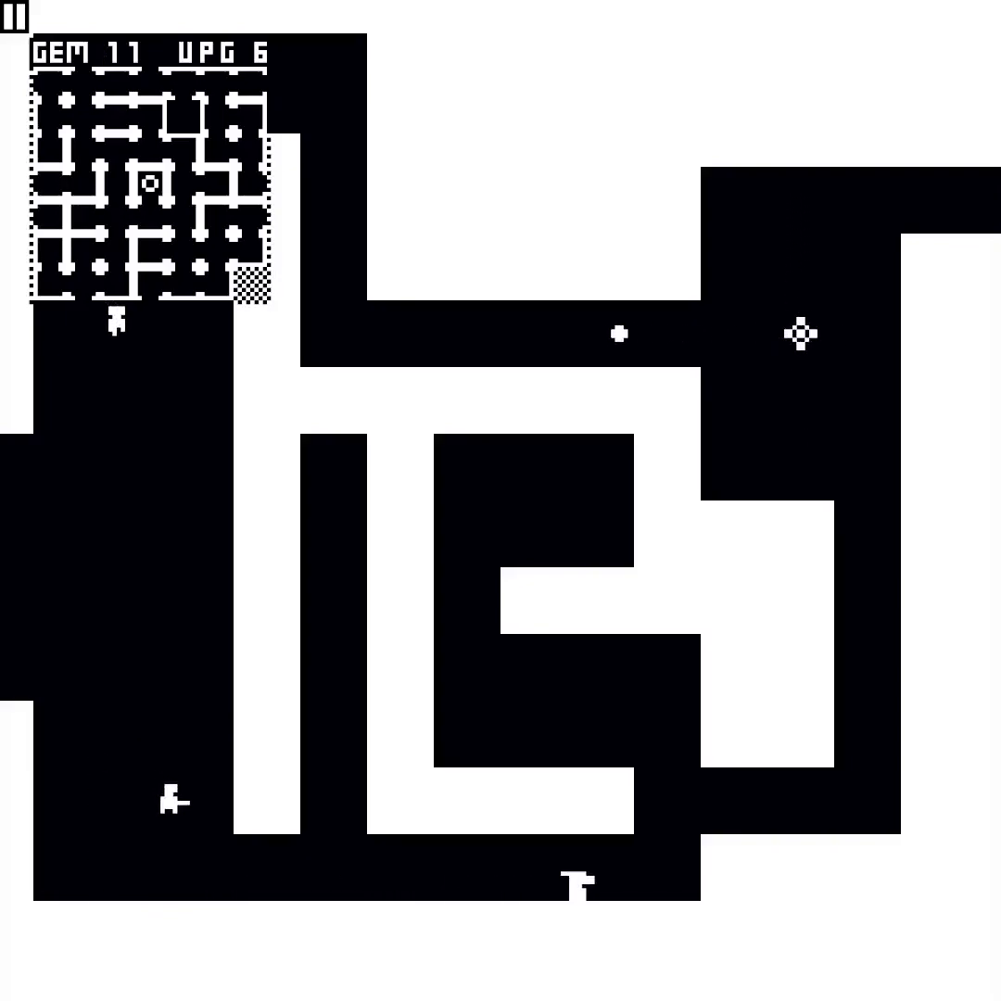
key(Right)
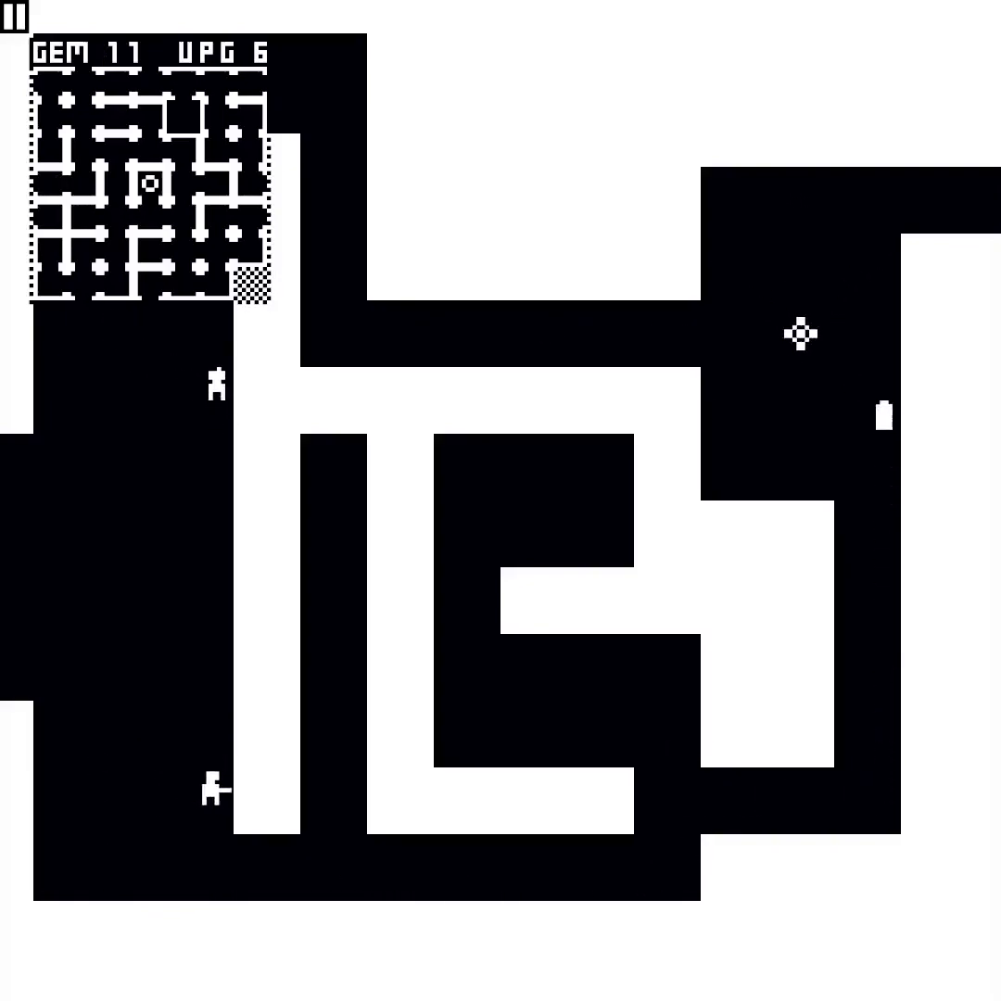
key(Up)
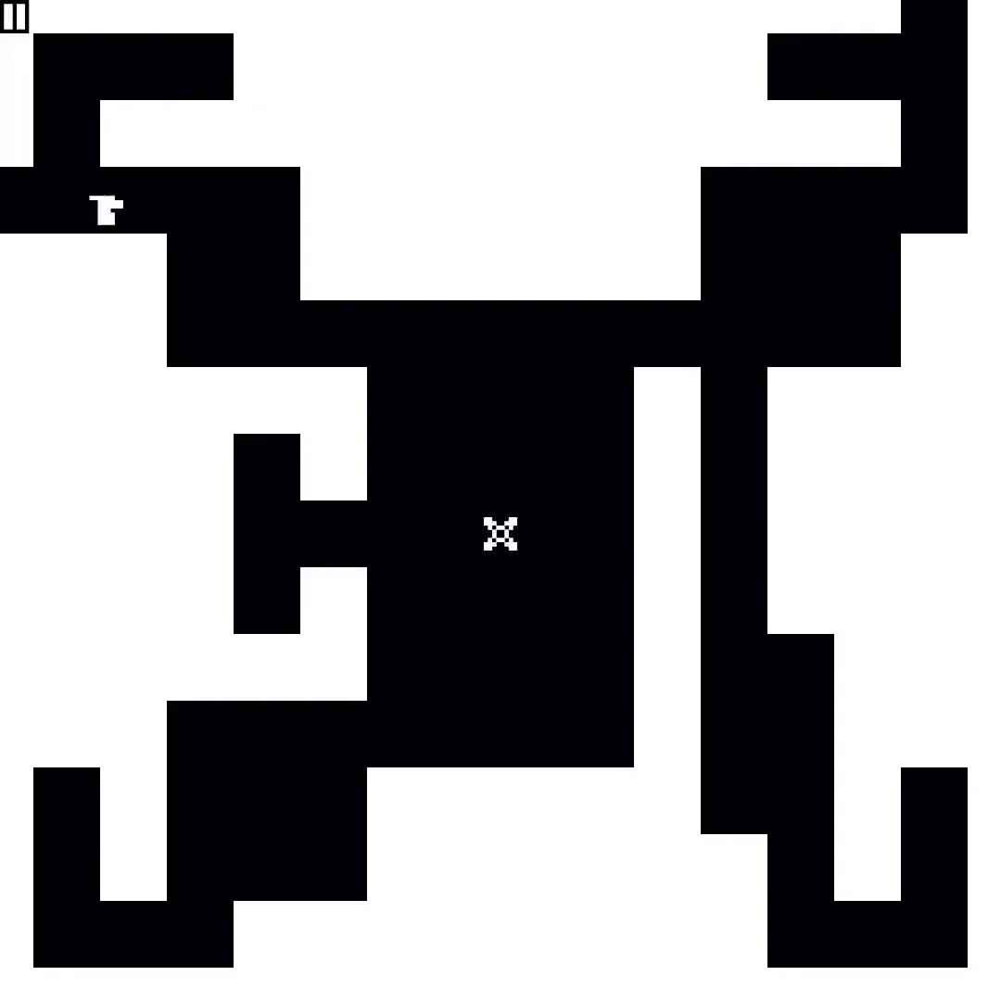
Step: Go down-right, up the right corridor, then attack the crosshair enemy in the middle corridor
key(Down)
key(Right)
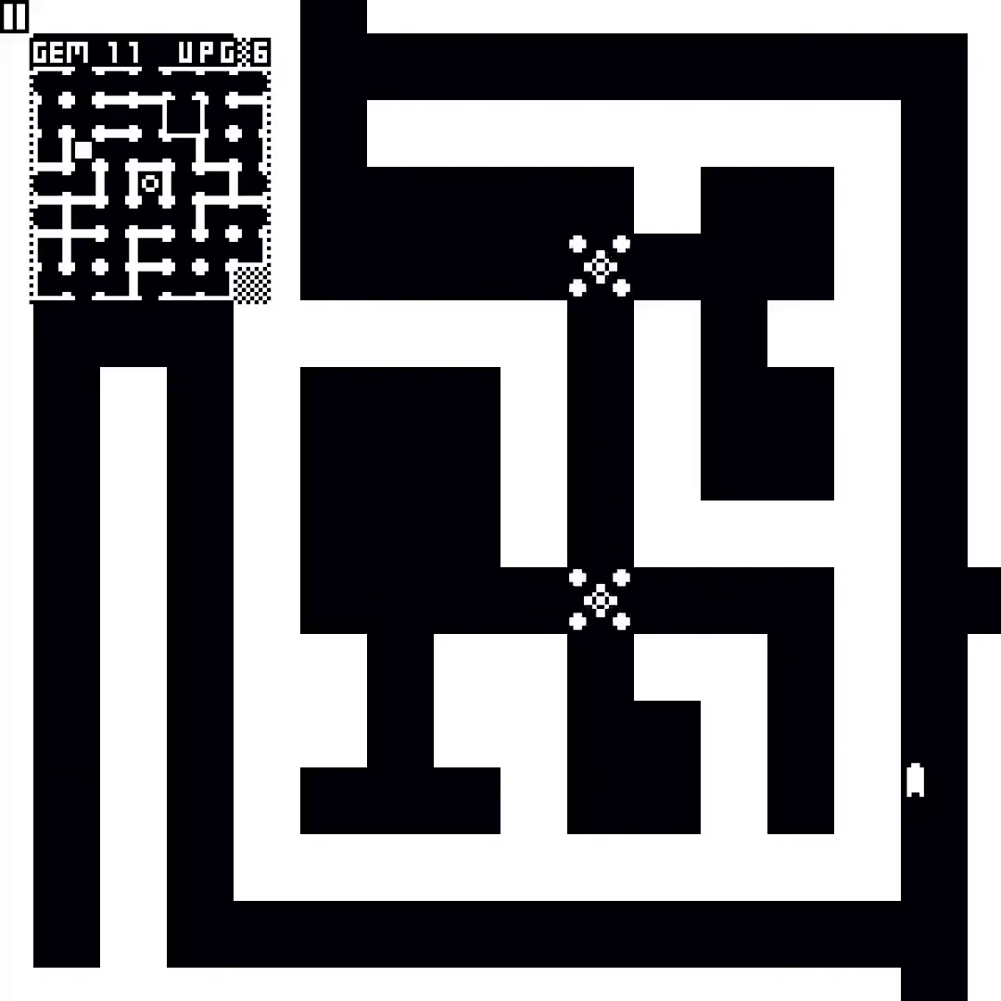
key(Up)
key(Up)
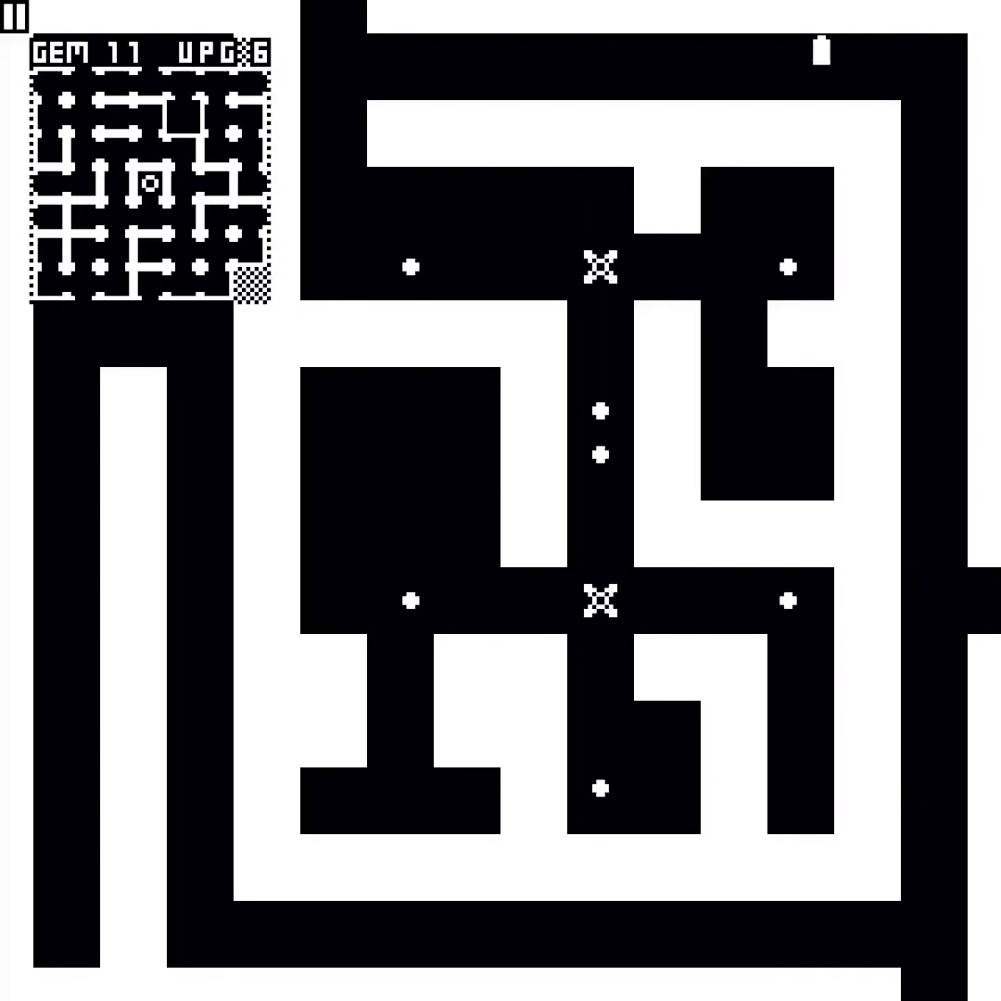
key(Left)
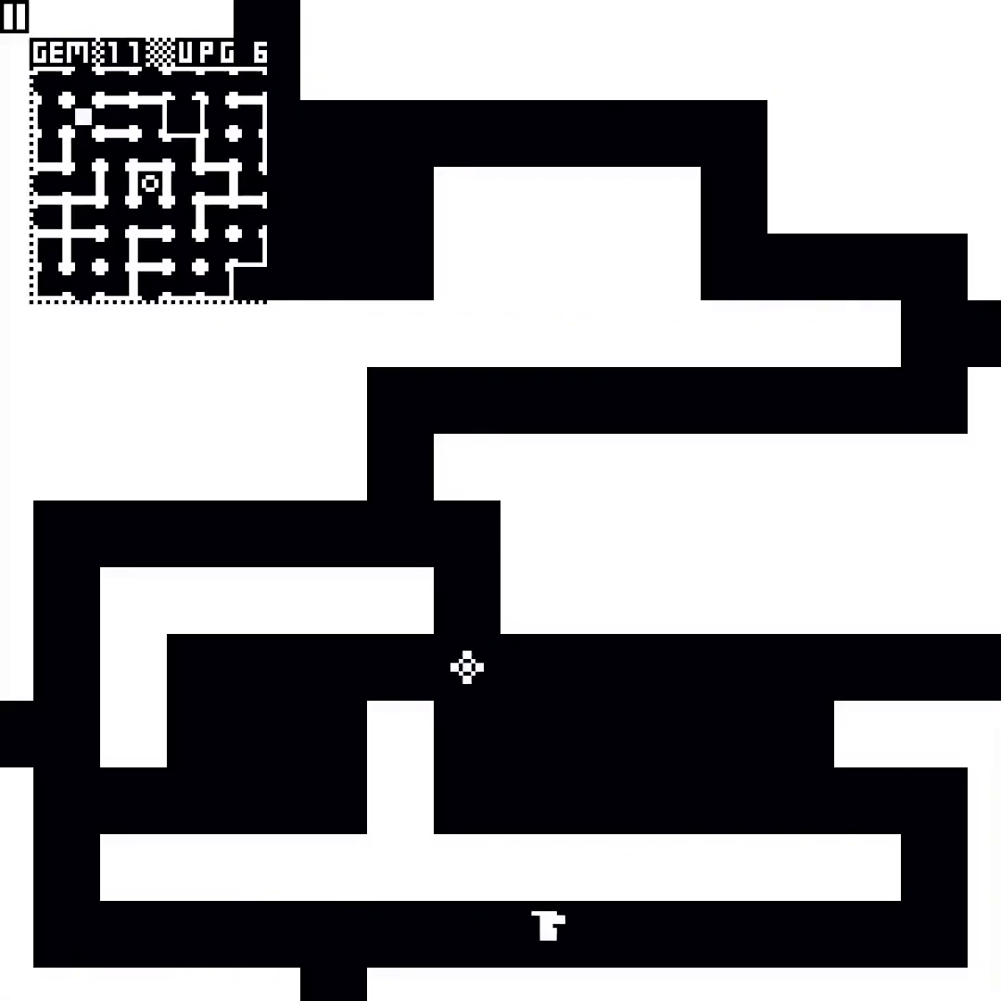
key(Up)
key(Left)
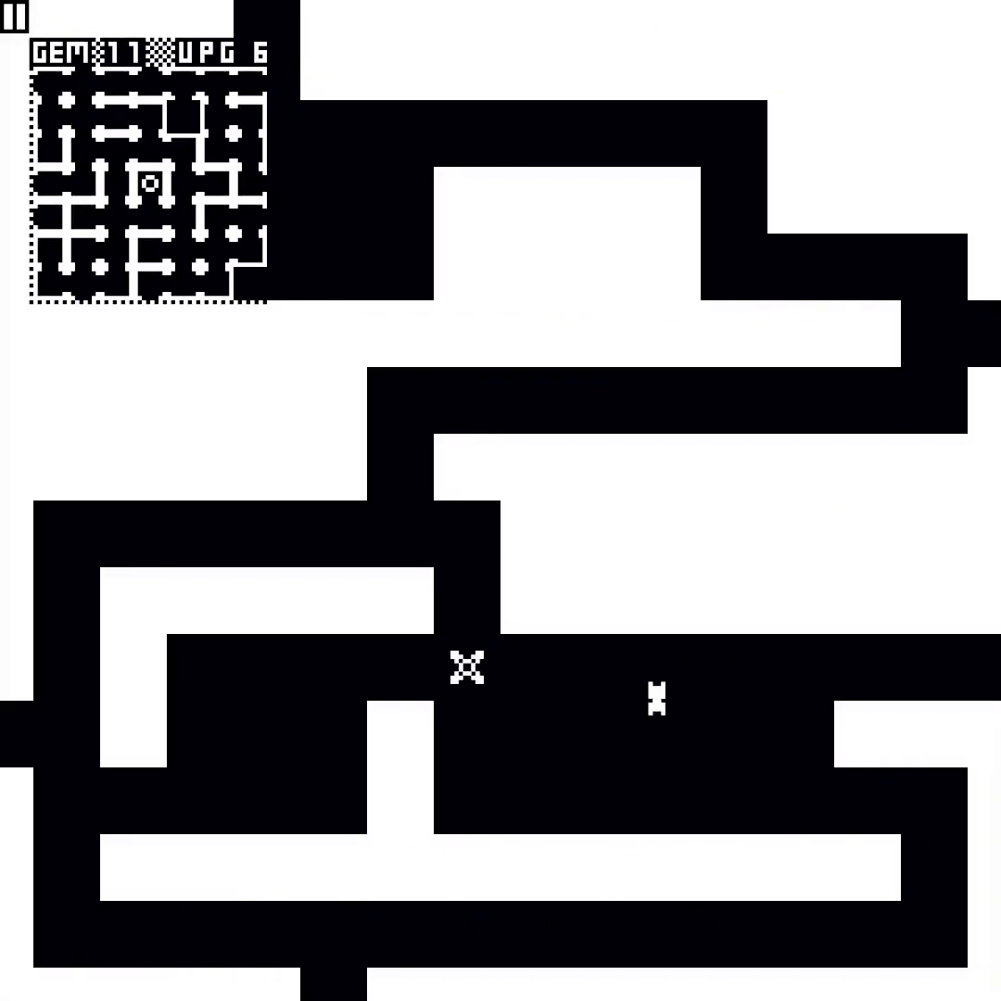
key(Left)
key(Up)
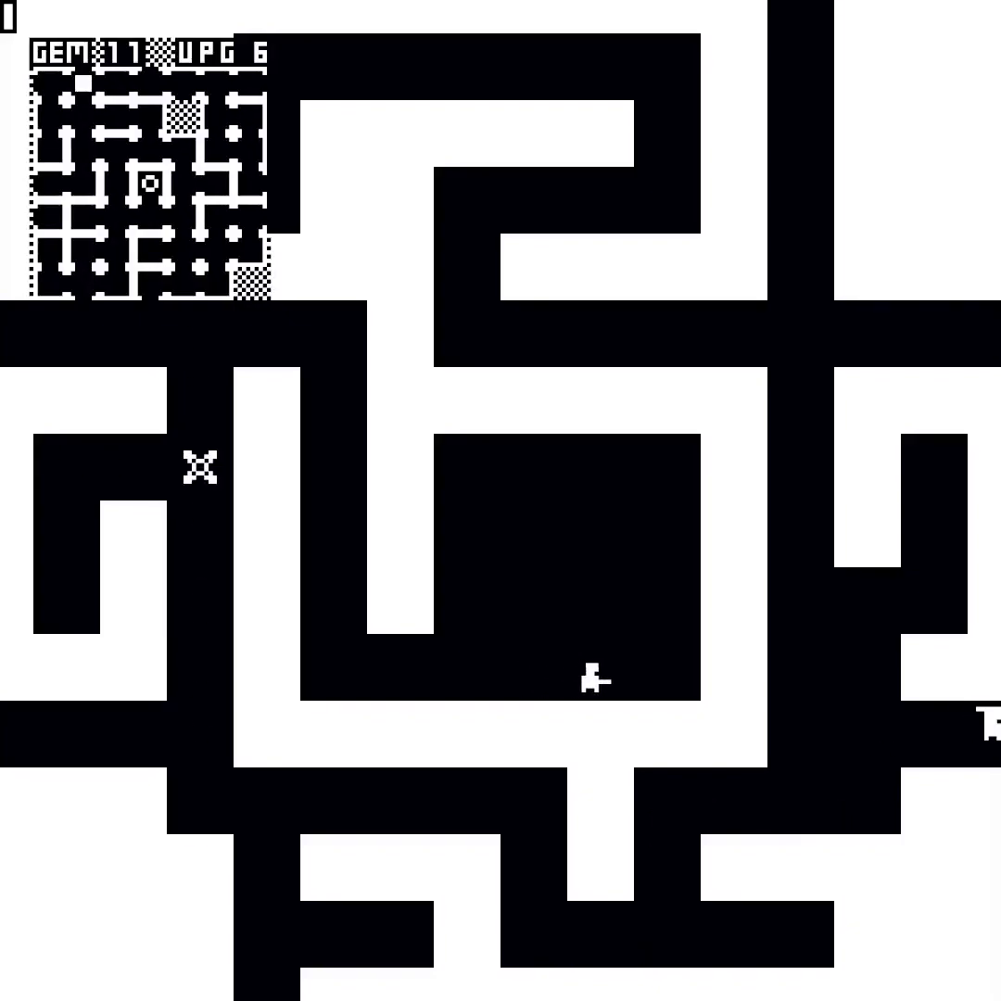
key(Right)
Step: Exit right across the large dark area, then double back to the previous room
key(Right)
key(Right)
key(Right)
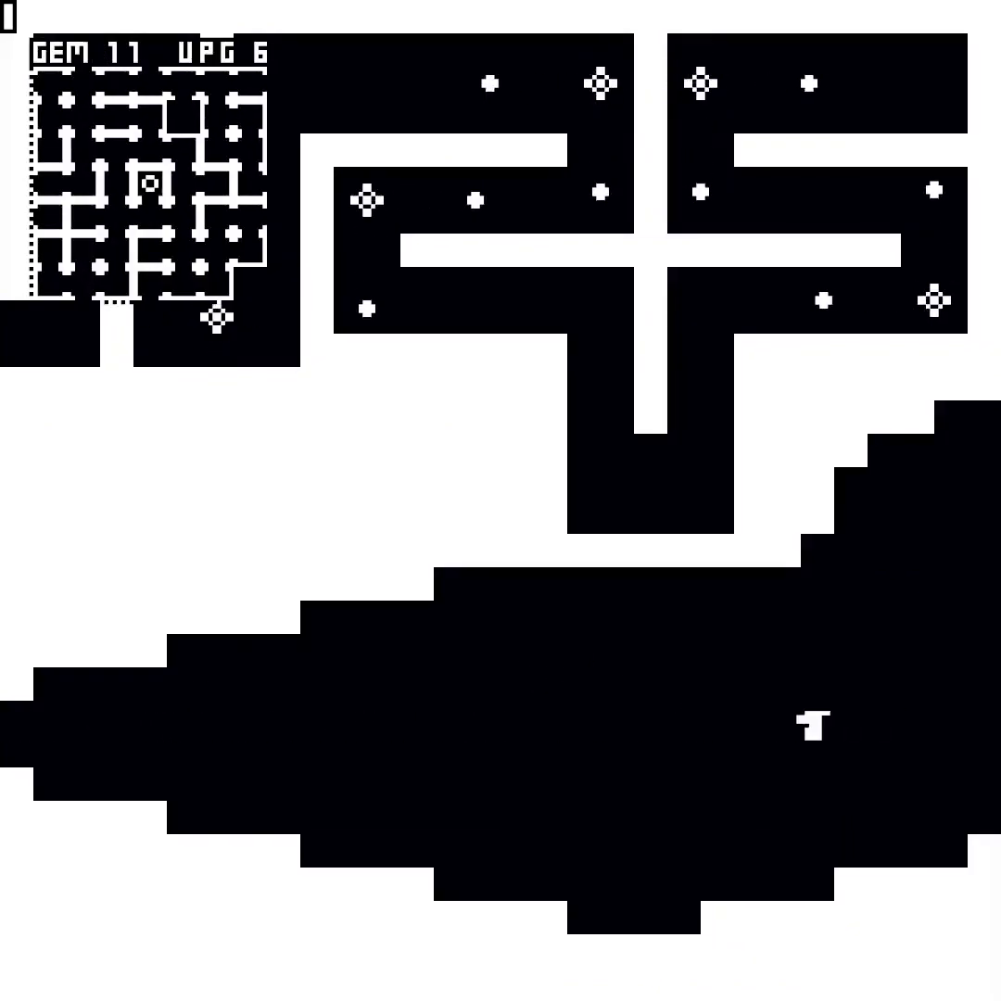
key(Left)
key(Left)
key(Left)
key(Right)
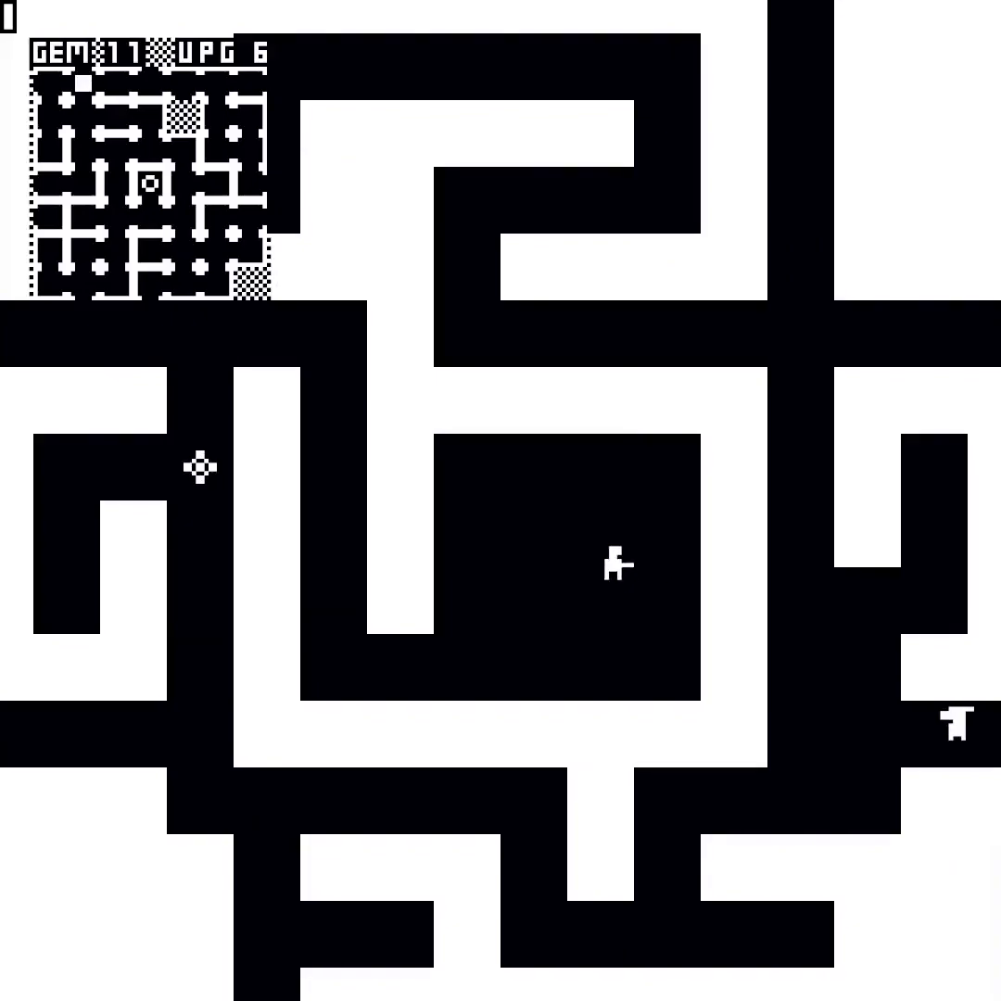
key(Right)
key(Left)
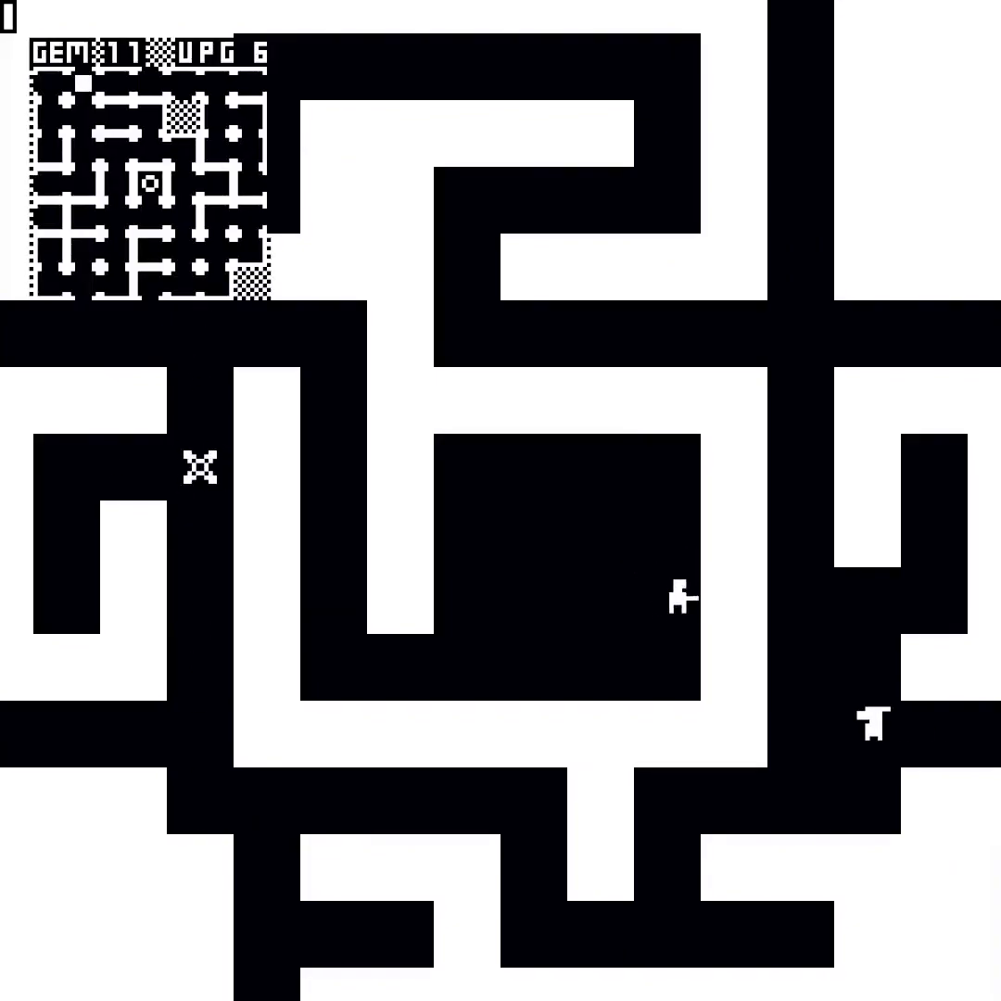
Step: Run right through the following rooms and drop down into the white-pillar chamber
key(Right)
key(Right)
key(Right)
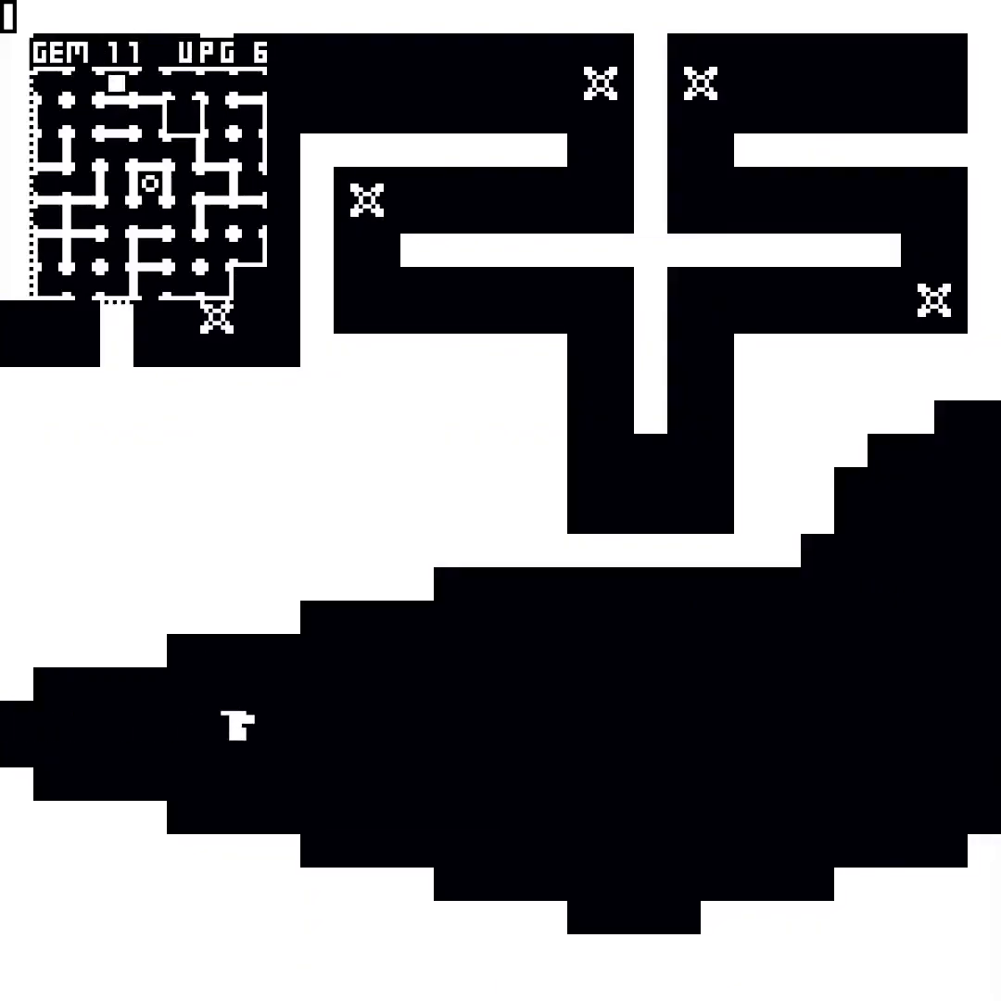
key(Right)
key(Right)
key(Right)
key(Right)
key(Right)
key(Right)
key(Right)
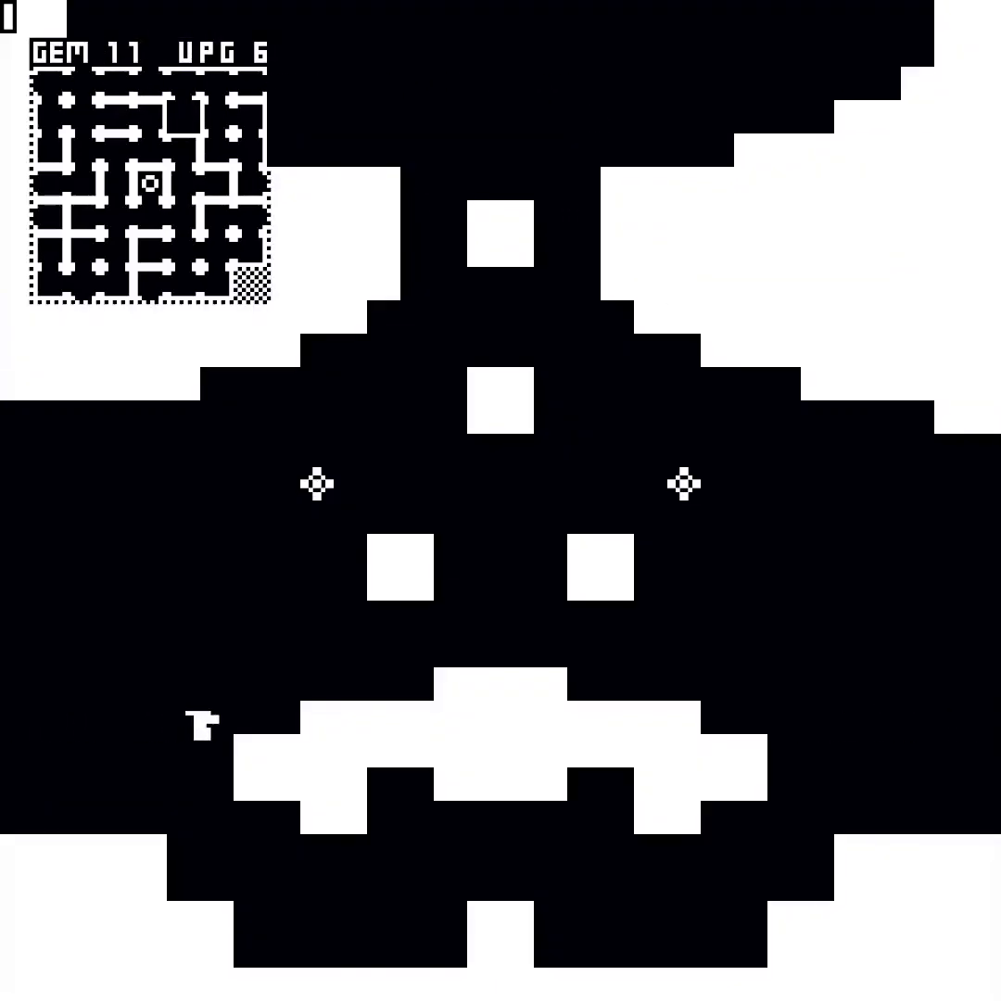
key(Right)
key(Right)
key(Right)
key(Right)
key(Right)
key(Right)
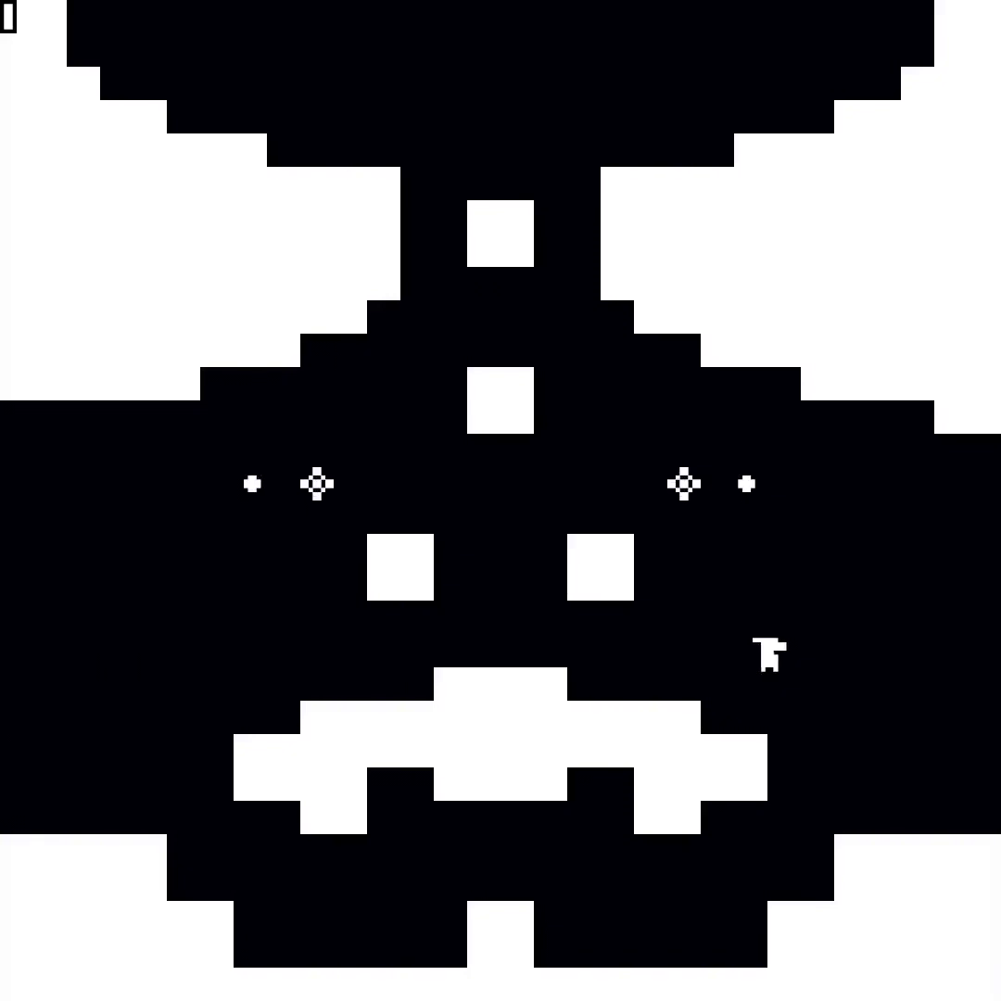
key(Right)
key(Right)
key(Right)
key(Right)
key(Down)
key(Down)
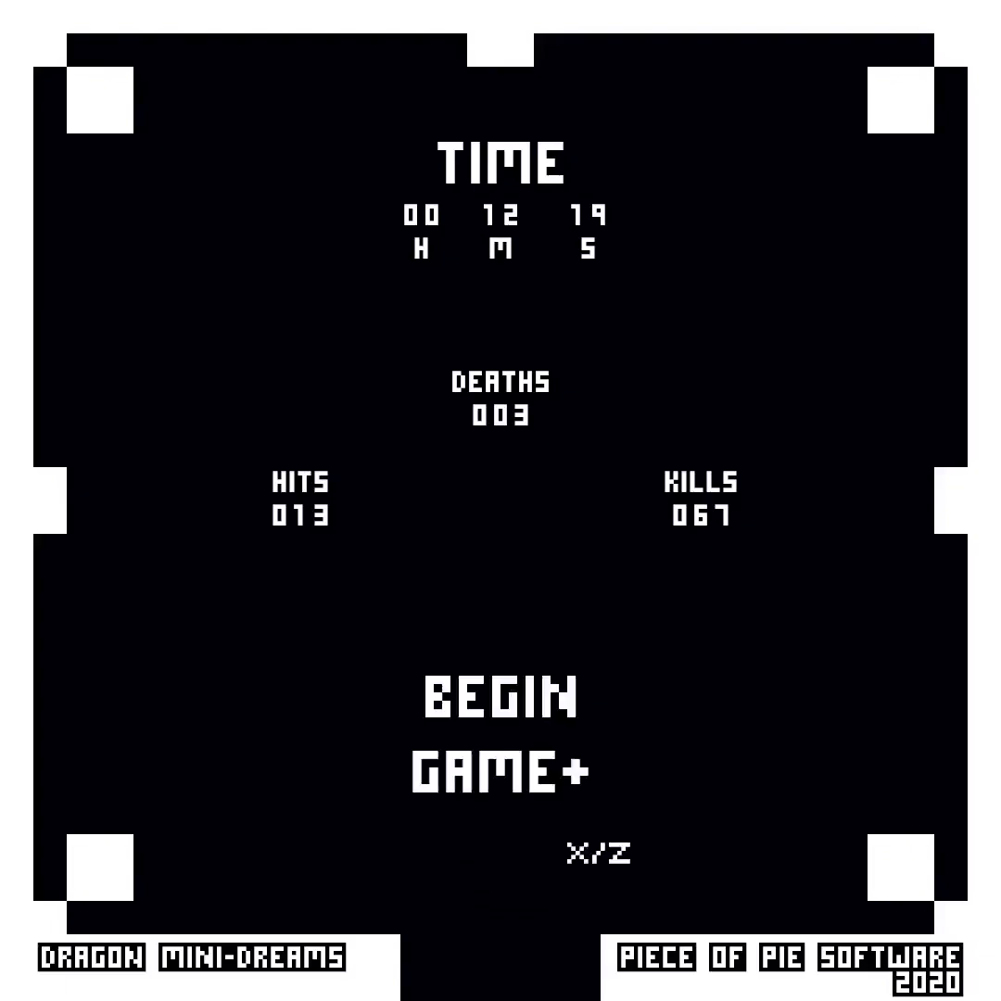
Step: Begin New Game+, view the map, and step through the bottom exit and back into the hub
key(x)
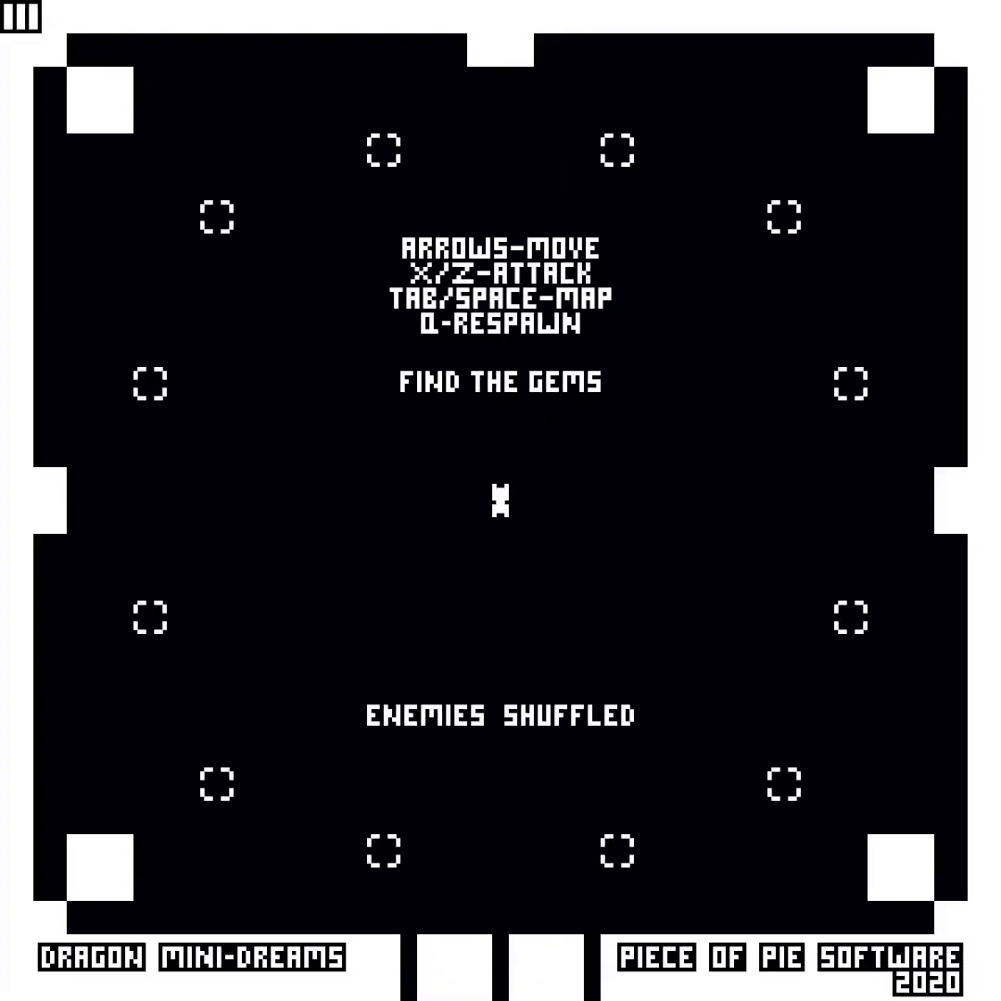
key(Tab)
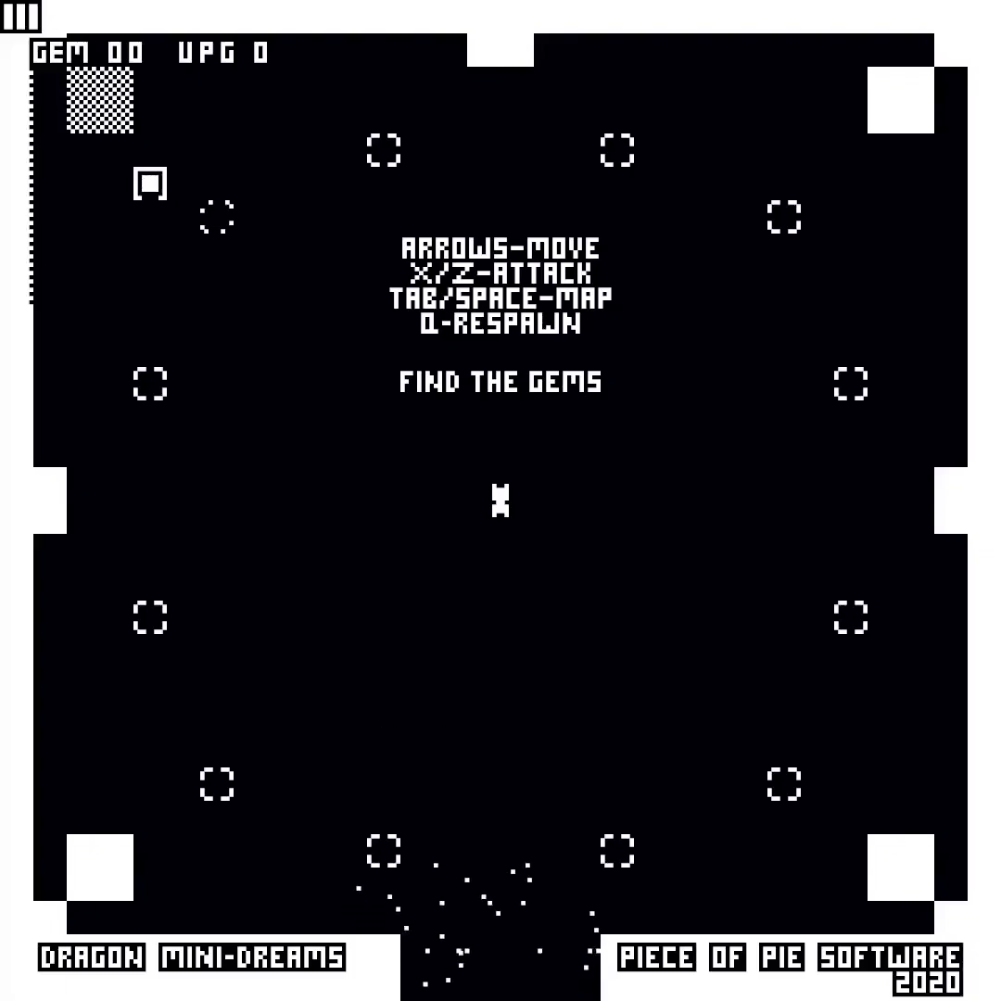
key(Down)
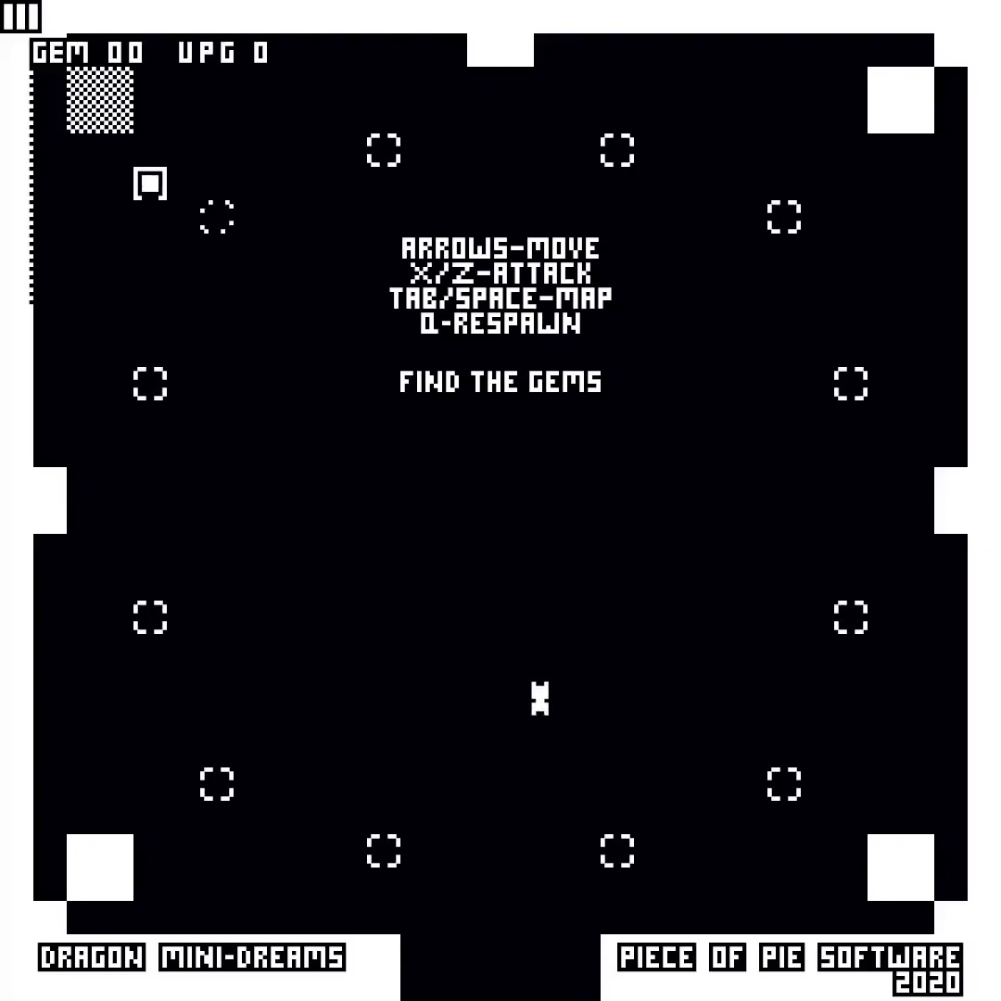
key(Down)
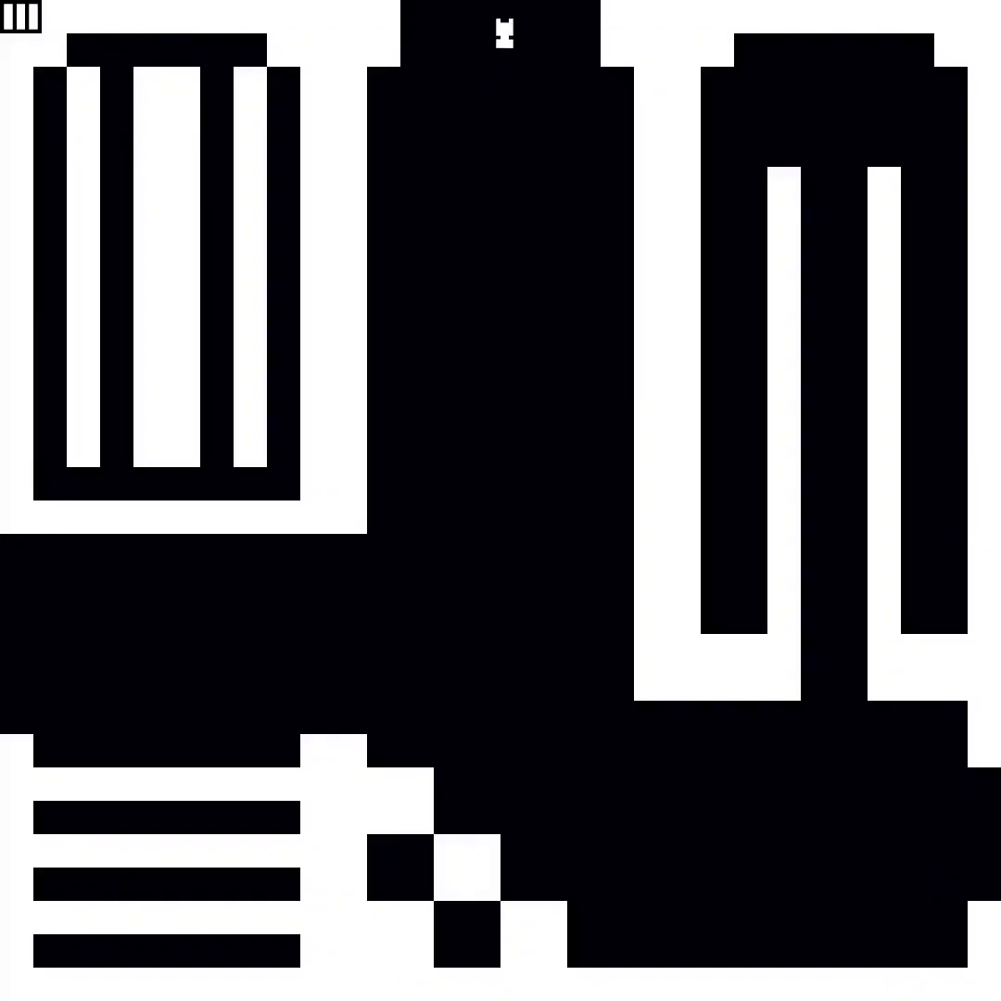
key(Up)
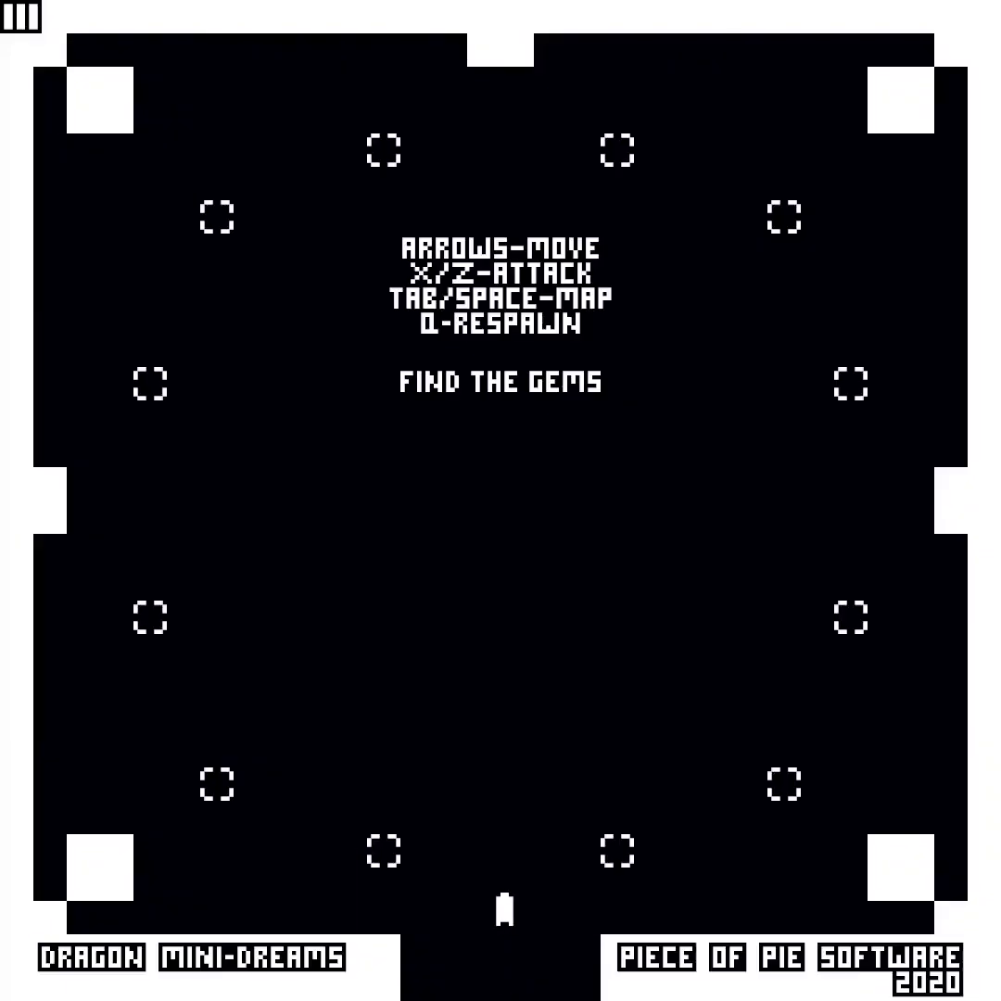
key(Down)
key(Up)
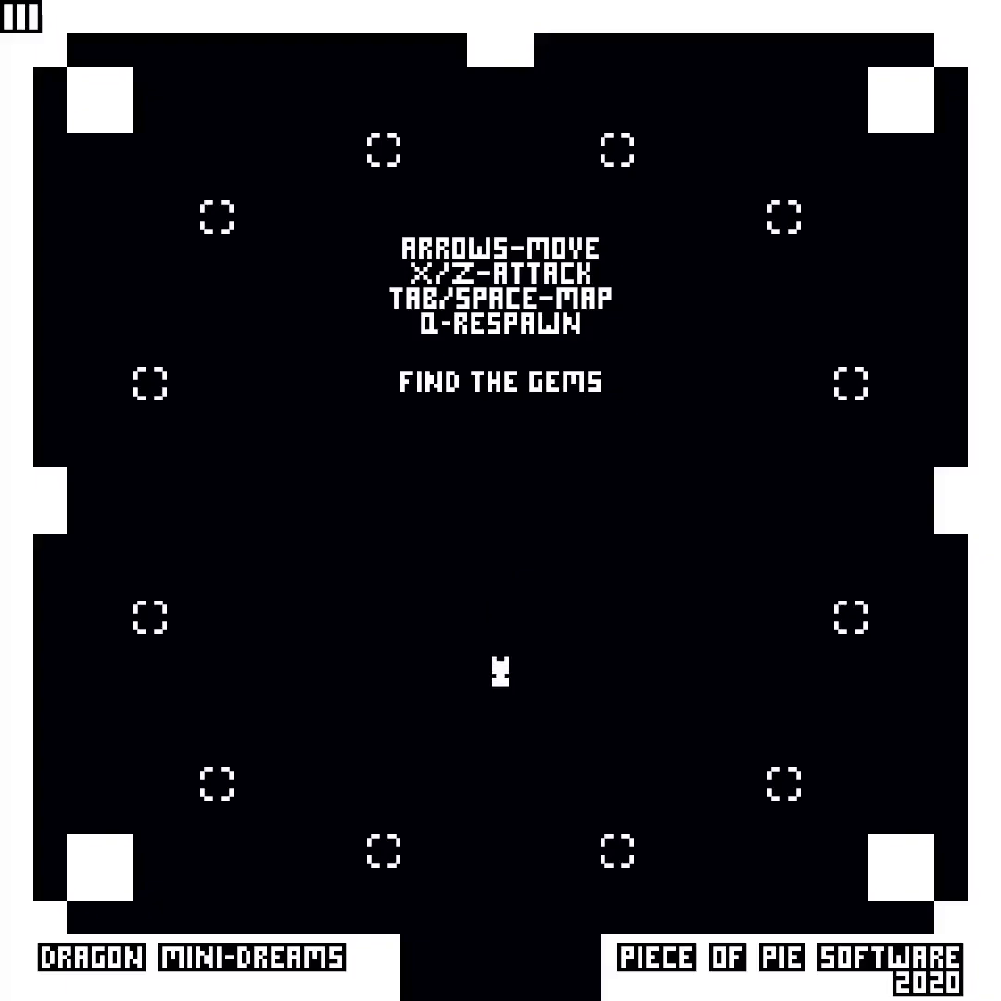
Step: Head through the hub's bottom exit into the striped room and up its corridor
key(Down)
key(Down)
key(Right)
key(Down)
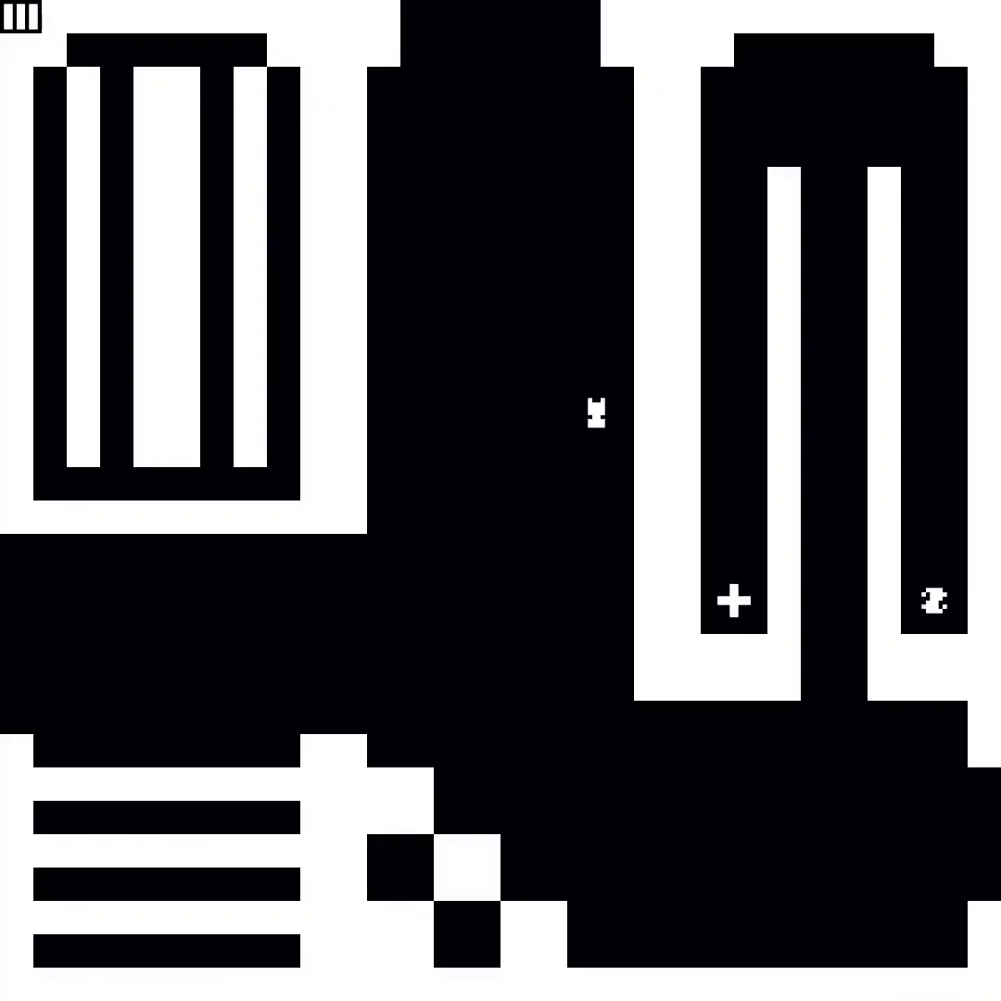
key(Down)
key(Right)
key(Down)
key(Right)
key(Right)
key(Up)
key(Up)
key(Up)
key(Up)
key(Up)
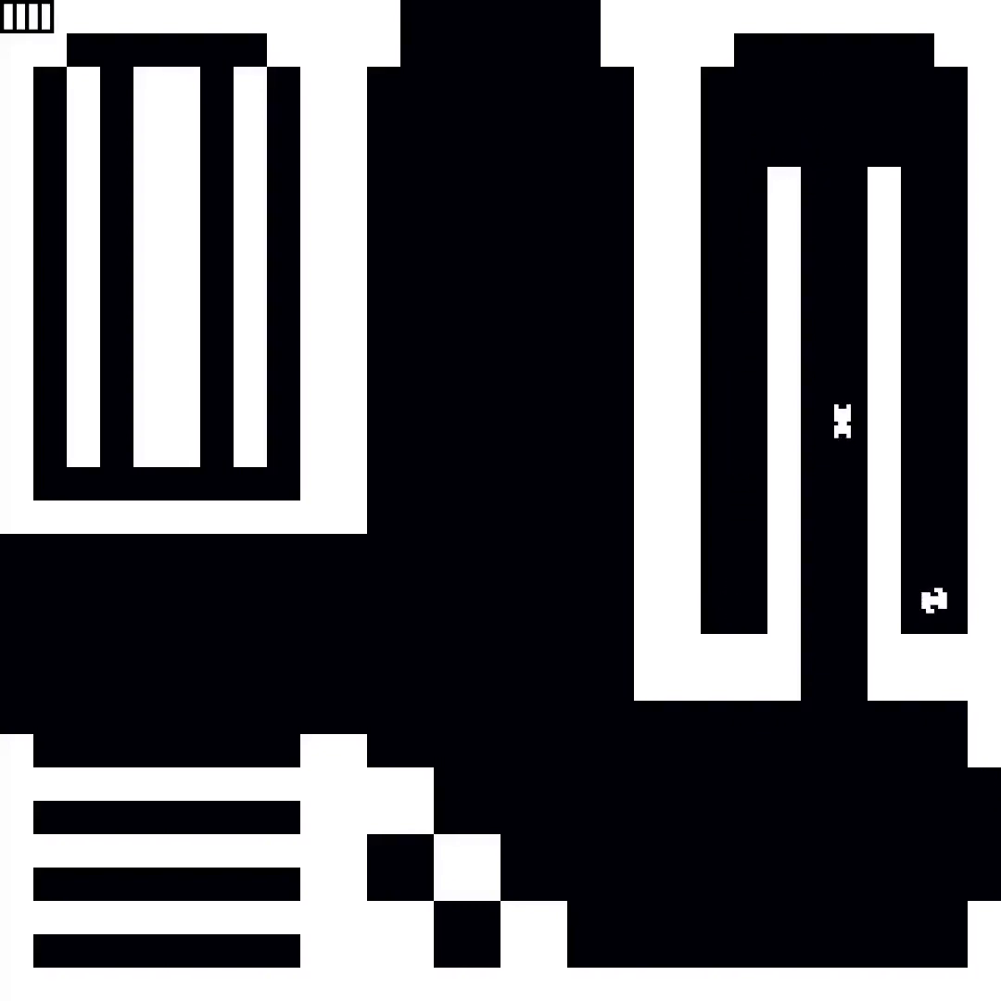
key(Up)
key(Right)
Step: Loop around the top, grab the cross pickup, and head down the middle corridor to the wolf room
key(Down)
key(Down)
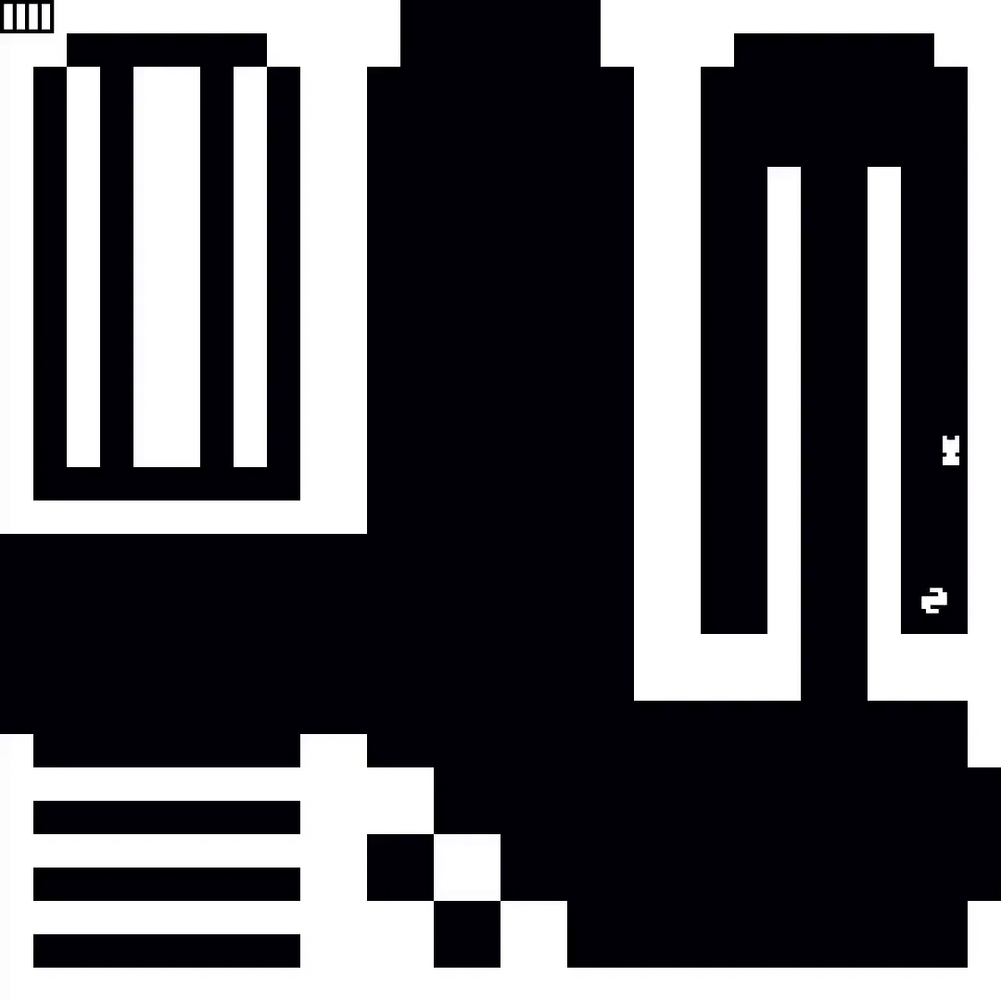
key(Down)
key(Down)
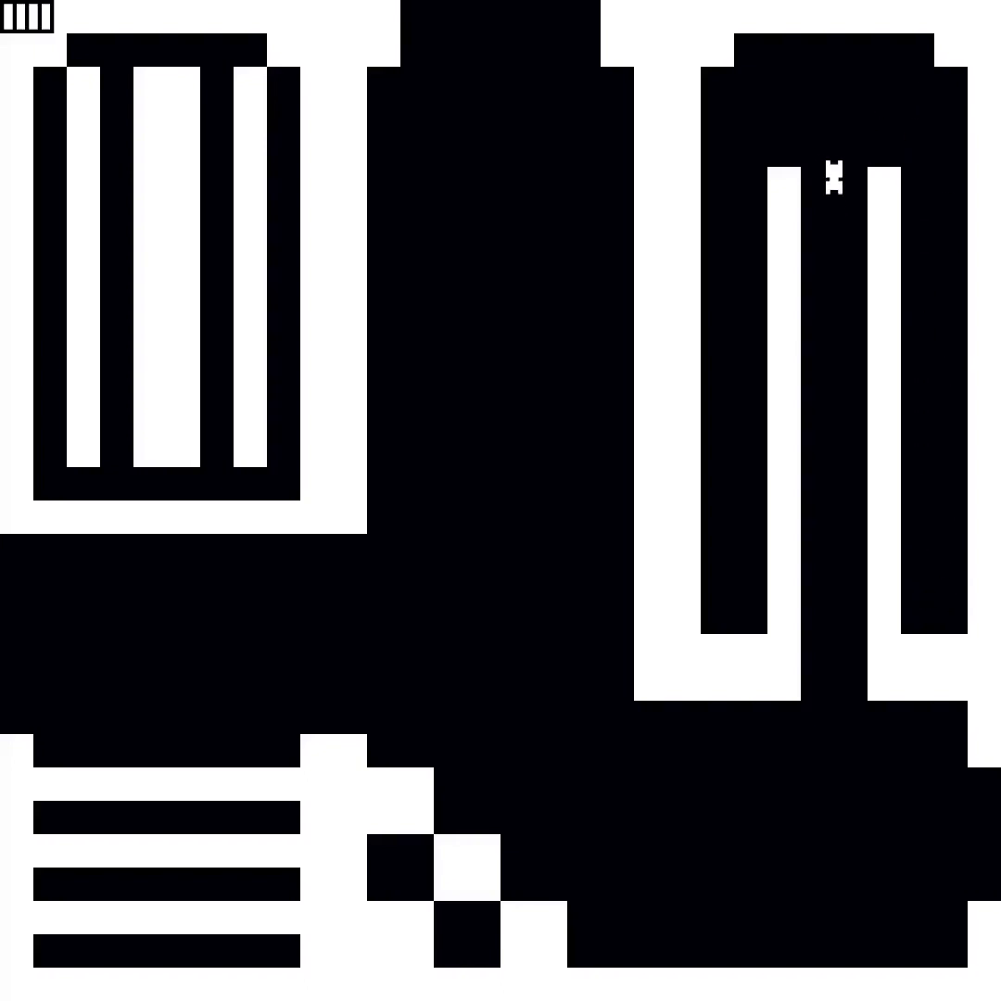
key(Down)
key(Down)
key(Down)
key(Down)
key(Down)
key(Down)
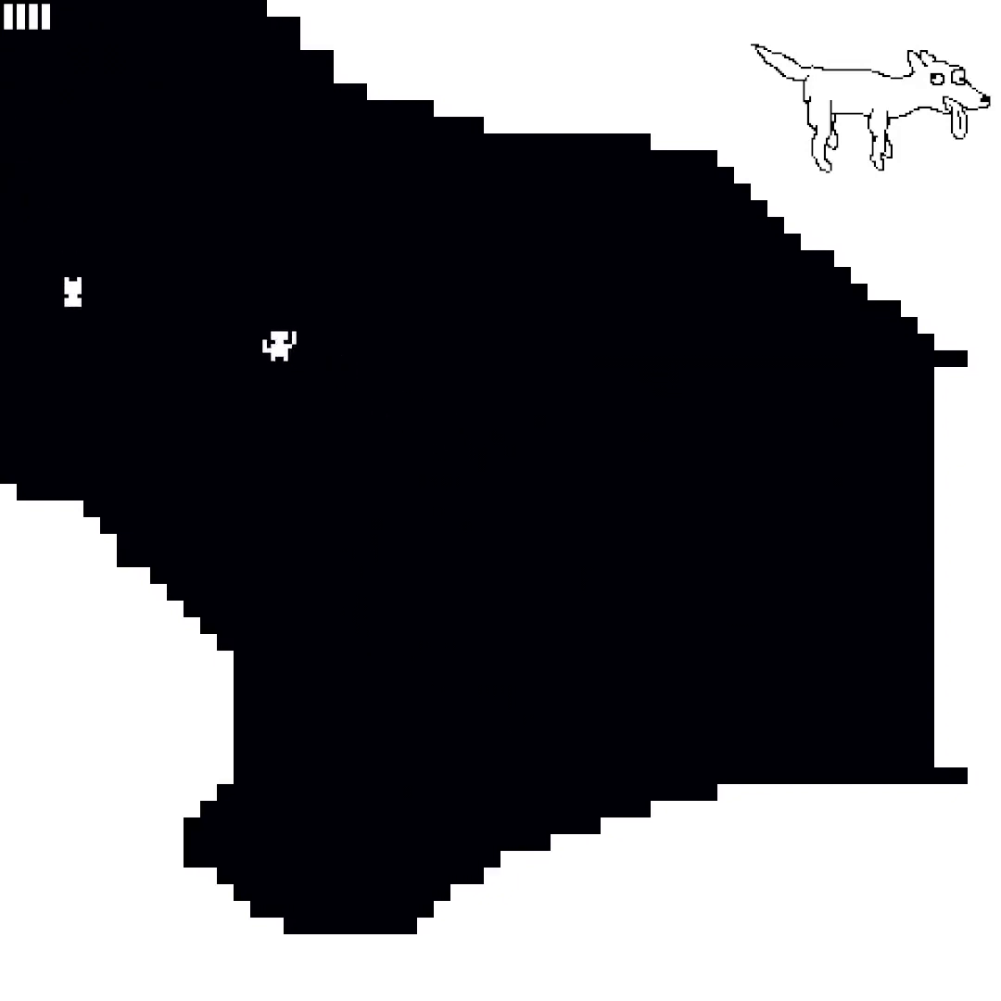
Step: Fight the dog creature in the wolf room
key(Left)
key(Left)
key(Up)
key(Up)
key(Right)
key(Down)
key(Right)
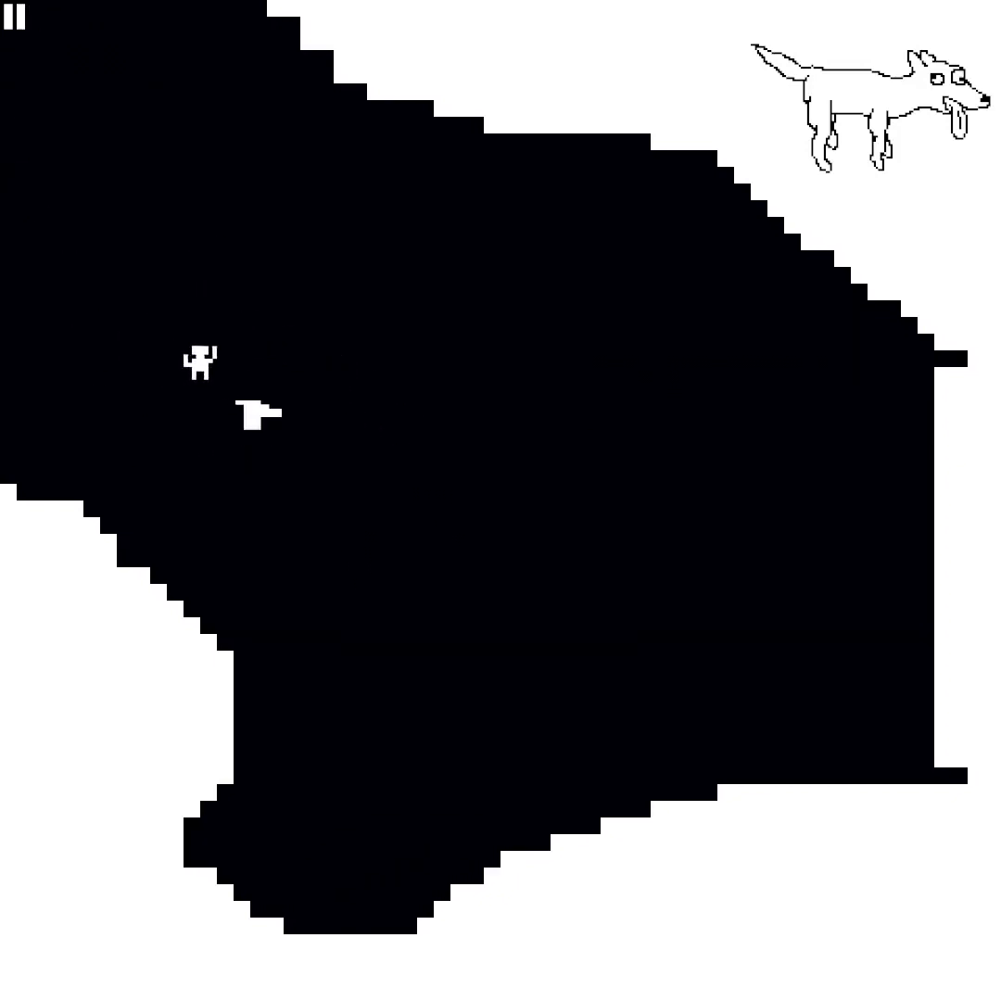
Step: Finish off the creature and attack the cave's right wall until it breaks
key(Right)
key(Right)
key(Right)
key(Right)
key(Right)
key(Right)
key(Right)
key(Right)
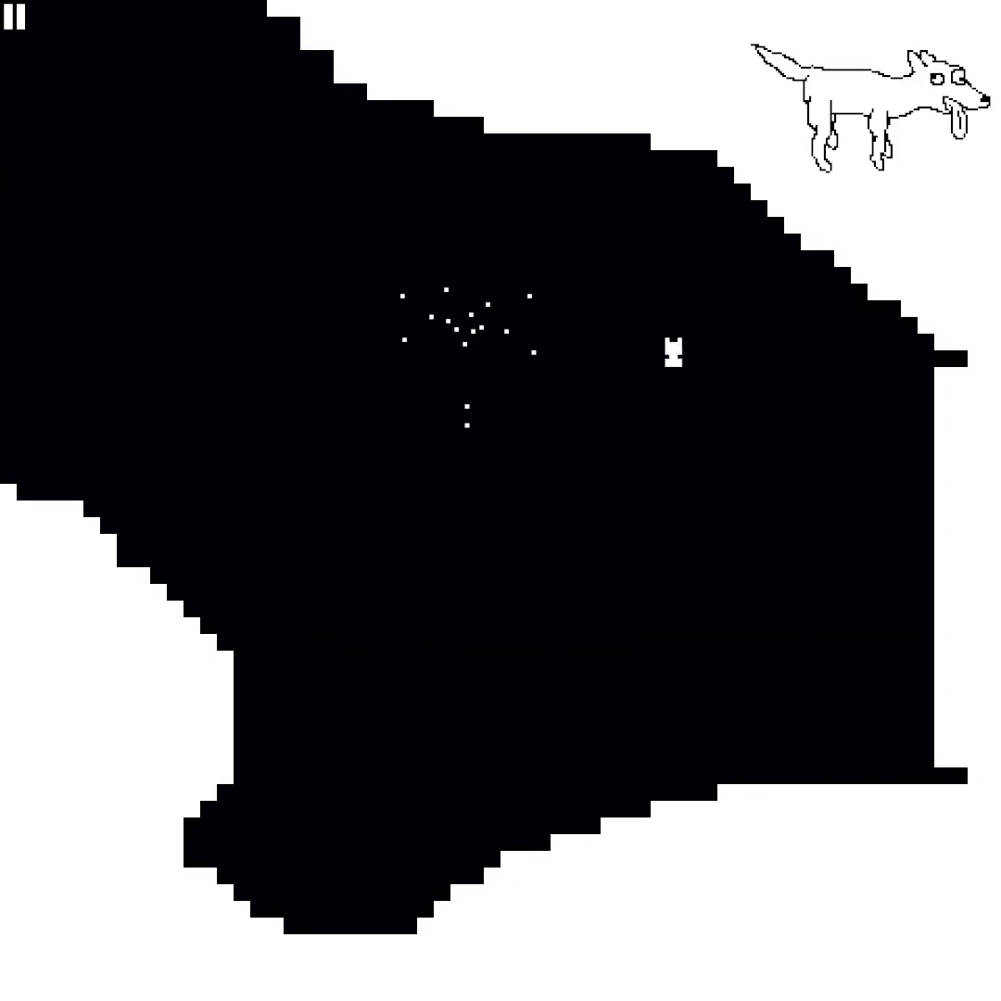
key(Right)
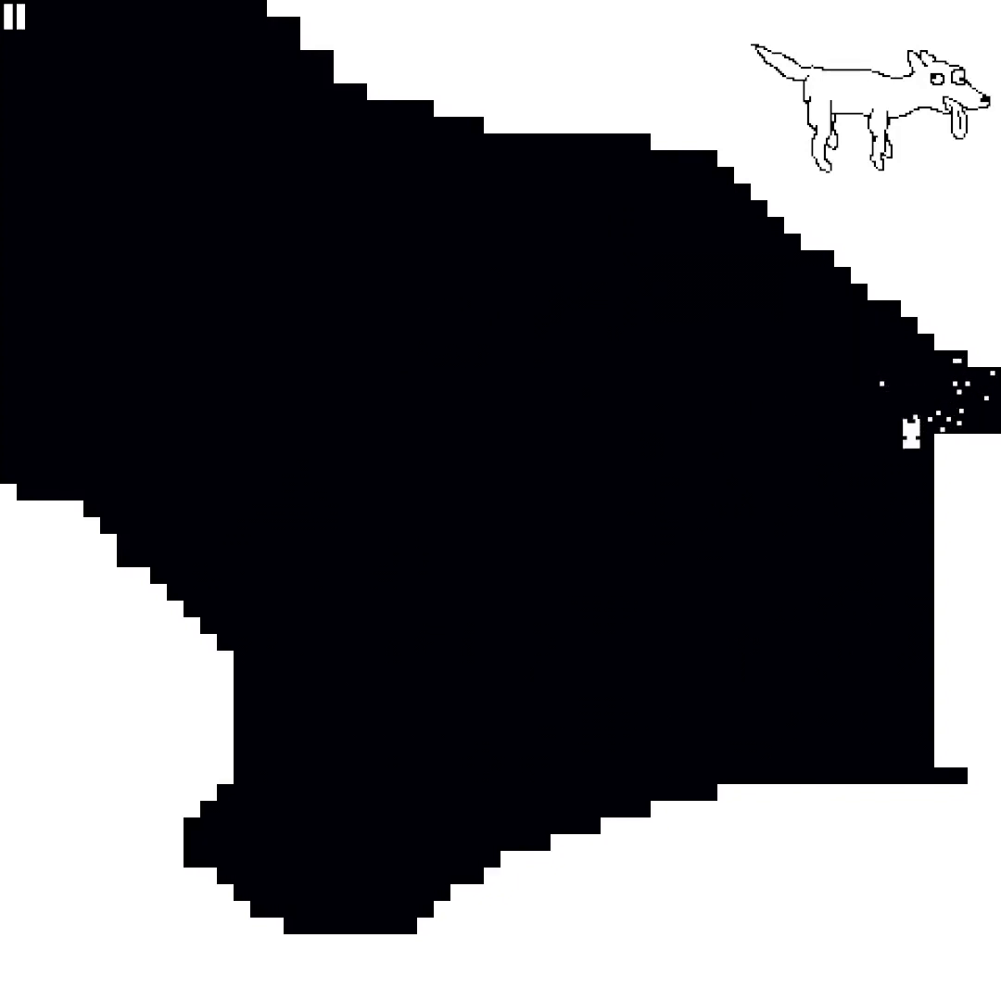
key(Down)
key(Down)
key(Down)
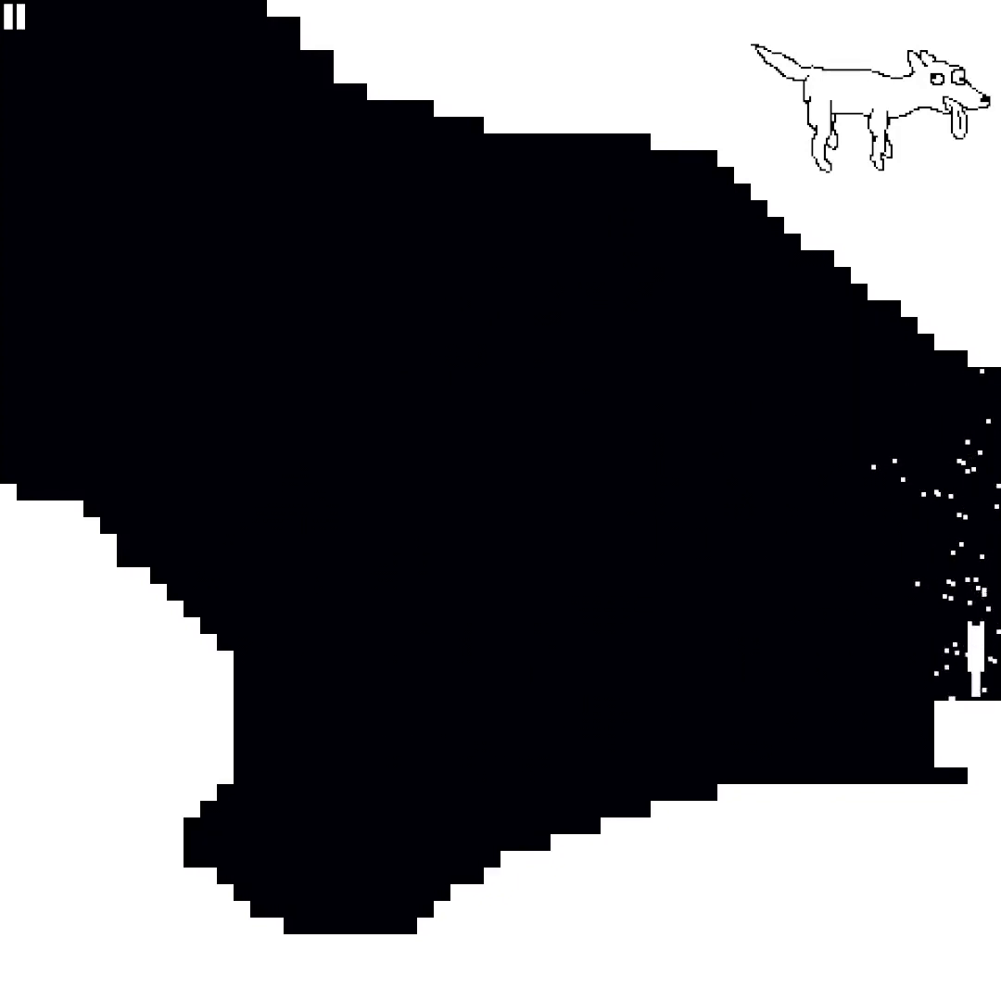
key(Down)
Step: Walk right through the broken wall into the room of handwritten names
key(Right)
key(Right)
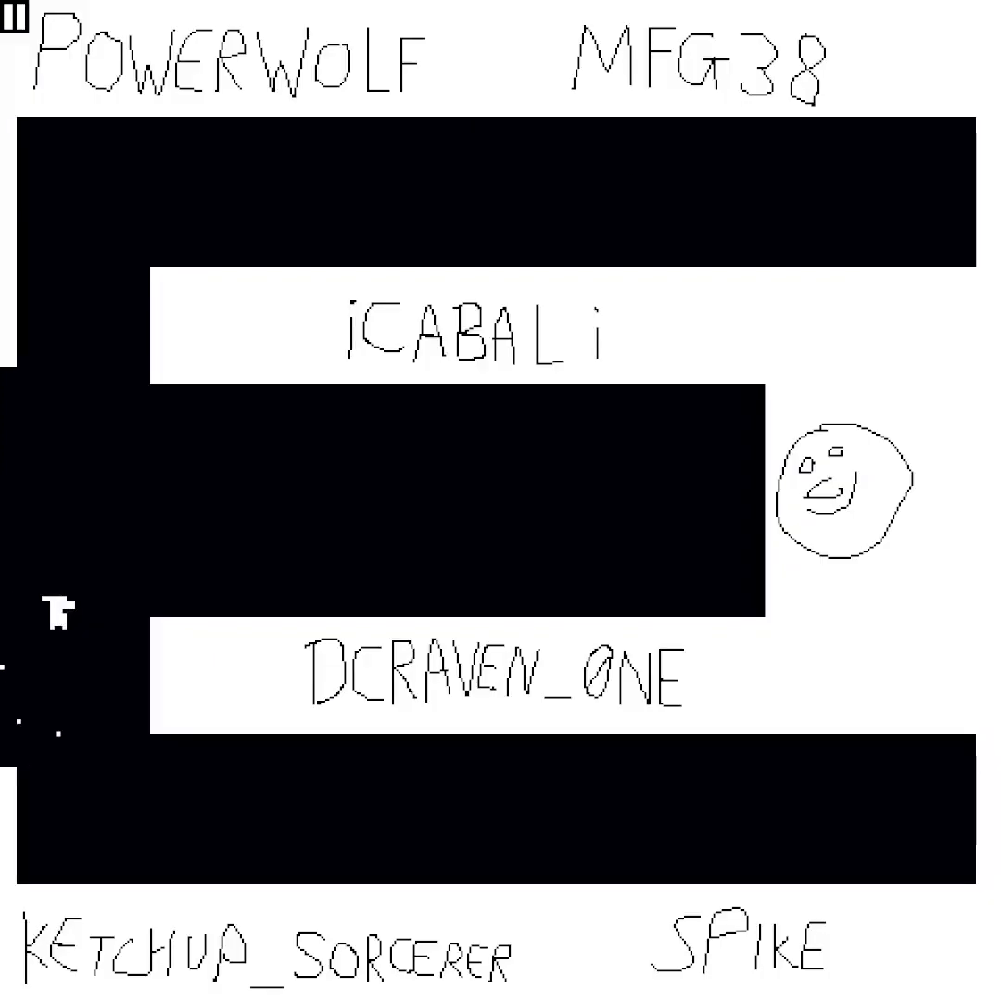